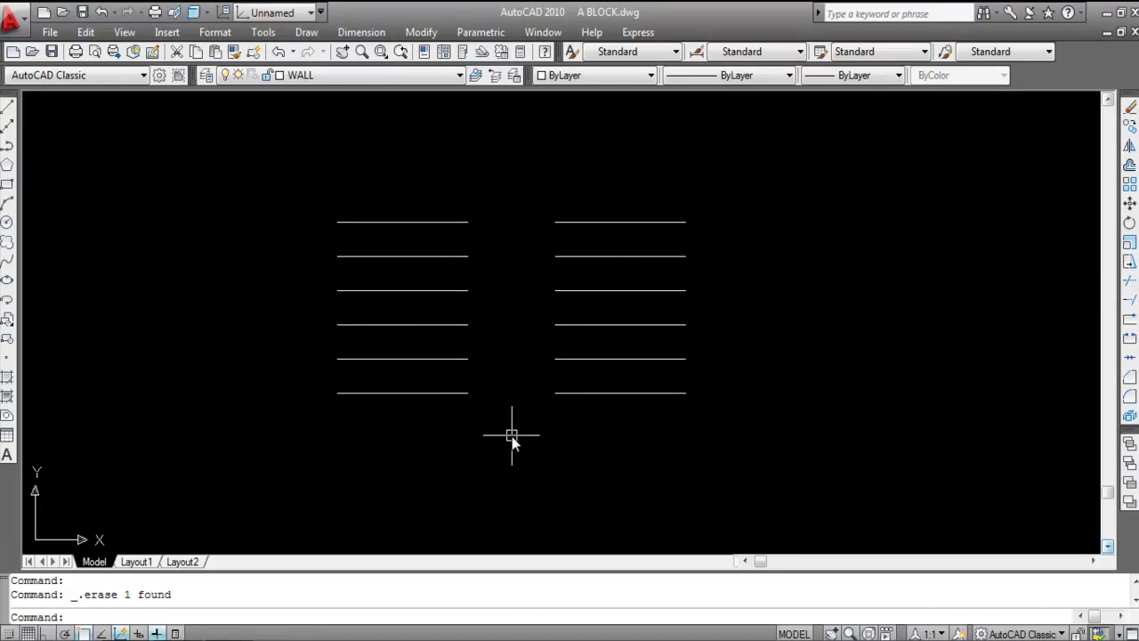
Step: Enter JOIN at the command line so AutoCAD waits for a source object
{"action": "type", "text": "JOIN"}
{"action": "key", "text": "Return"}
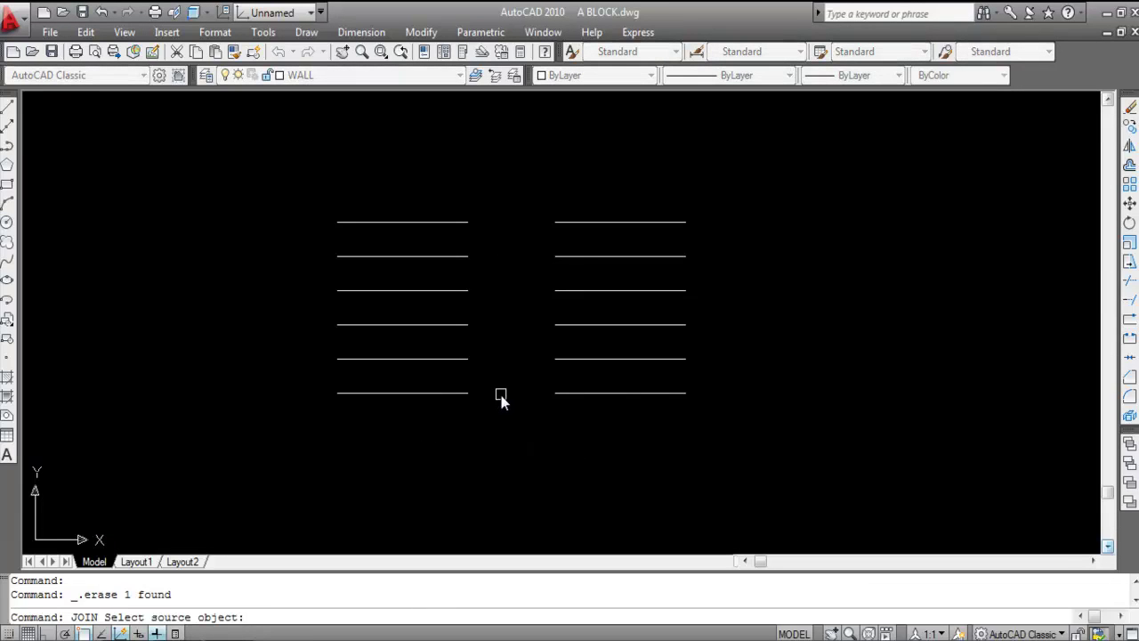
{"action": "left_click", "coordinate": [415, 32]}
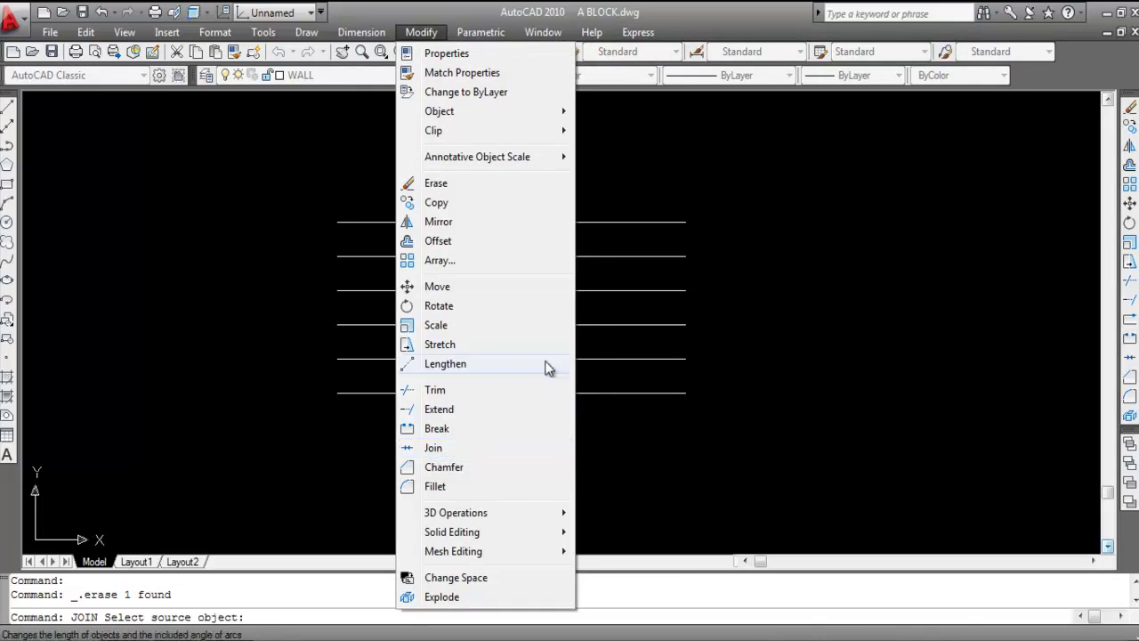
{"action": "left_click", "coordinate": [703, 344]}
{"action": "left_click", "coordinate": [527, 452]}
{"action": "key", "text": "Escape"}
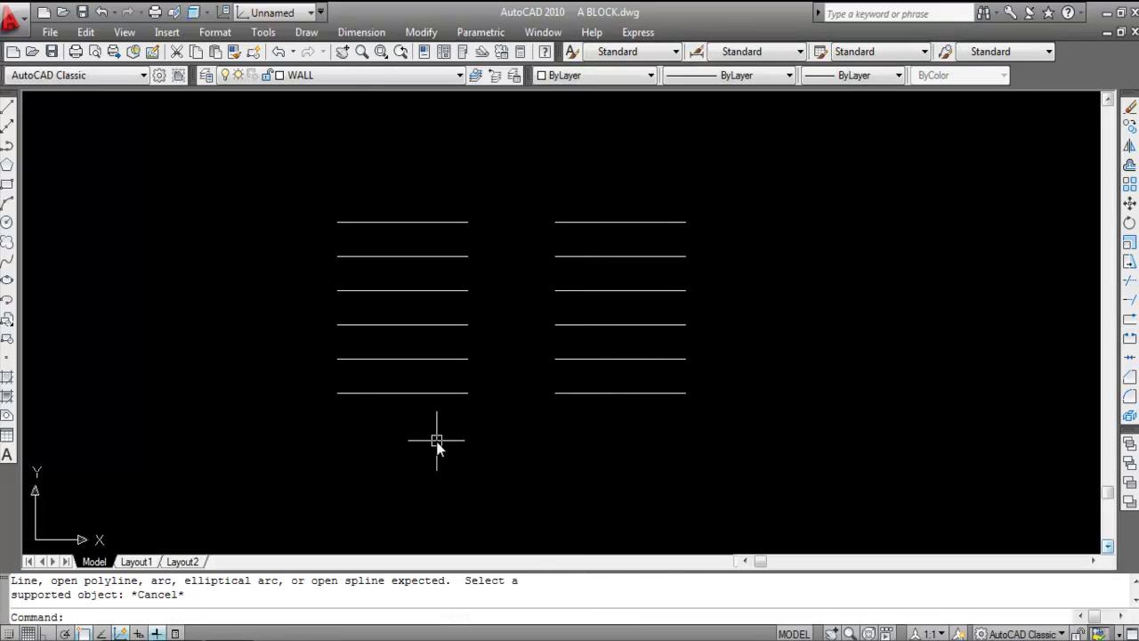
{"action": "type", "text": "J"}
{"action": "key", "text": "Return"}
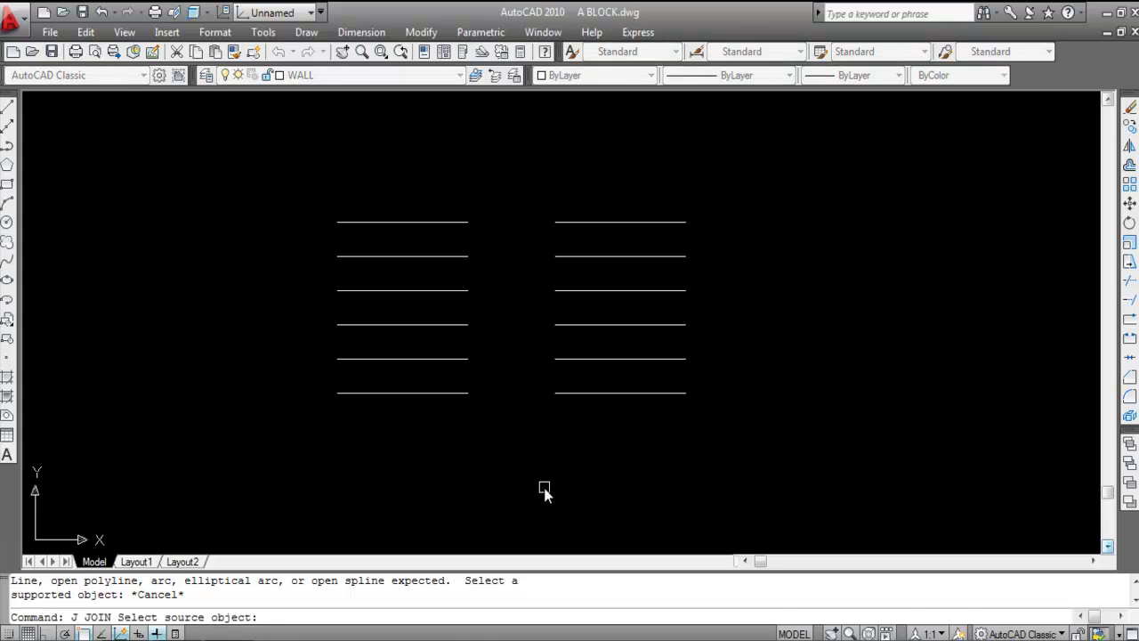
Step: Join the left and right lines of the top three rows into single lines
{"action": "left_click", "coordinate": [452, 222]}
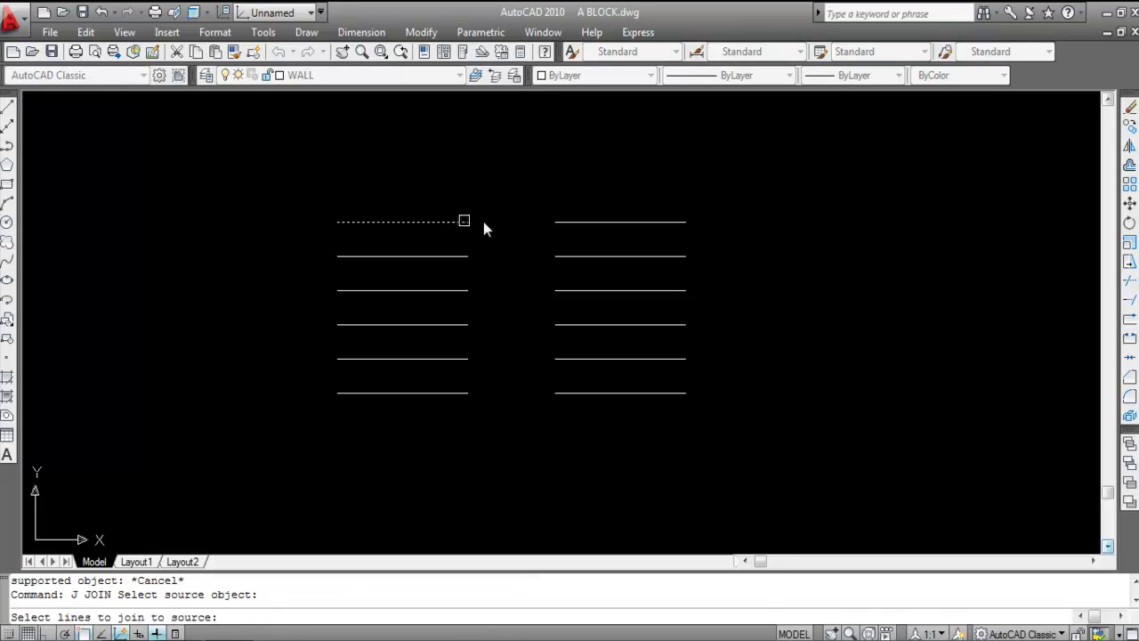
{"action": "left_click", "coordinate": [592, 222]}
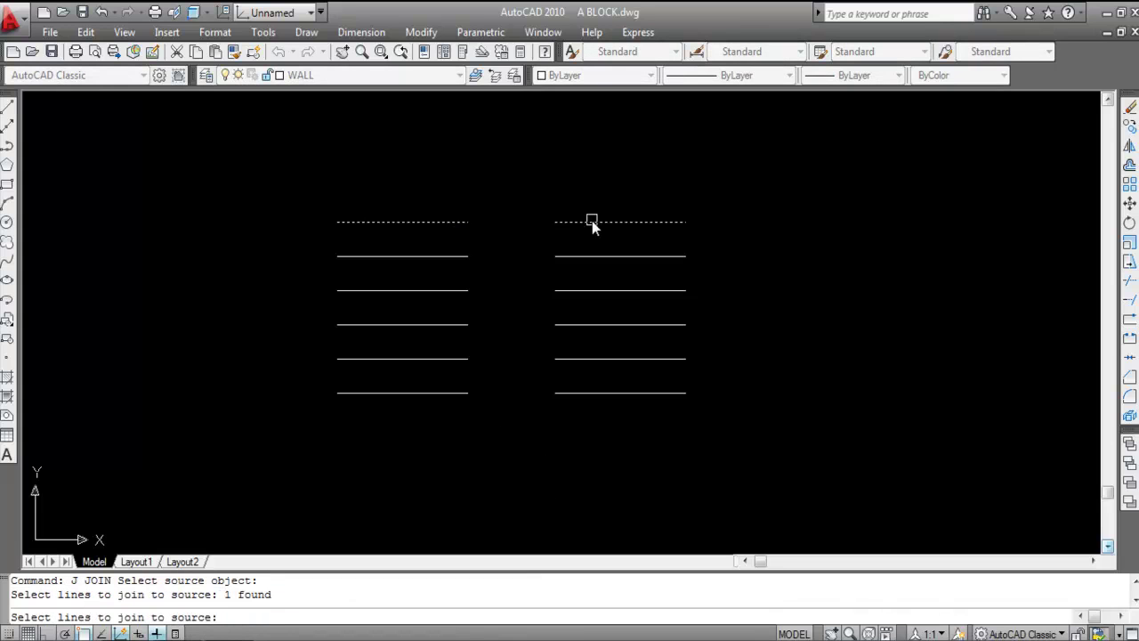
{"action": "key", "text": "Return"}
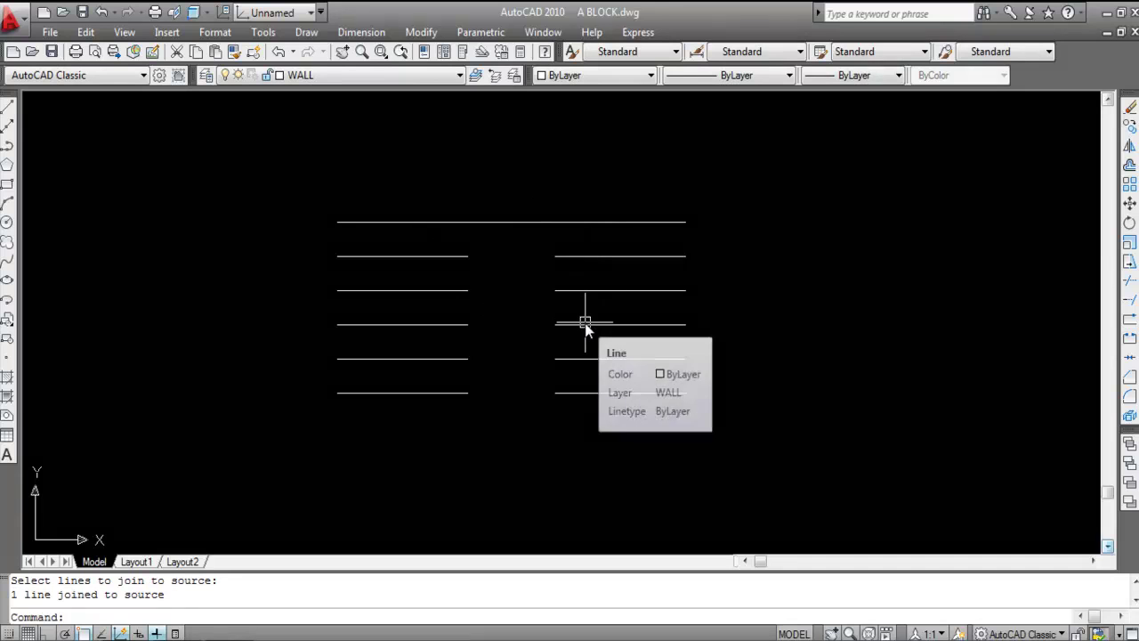
{"action": "type", "text": "J"}
{"action": "key", "text": "Return"}
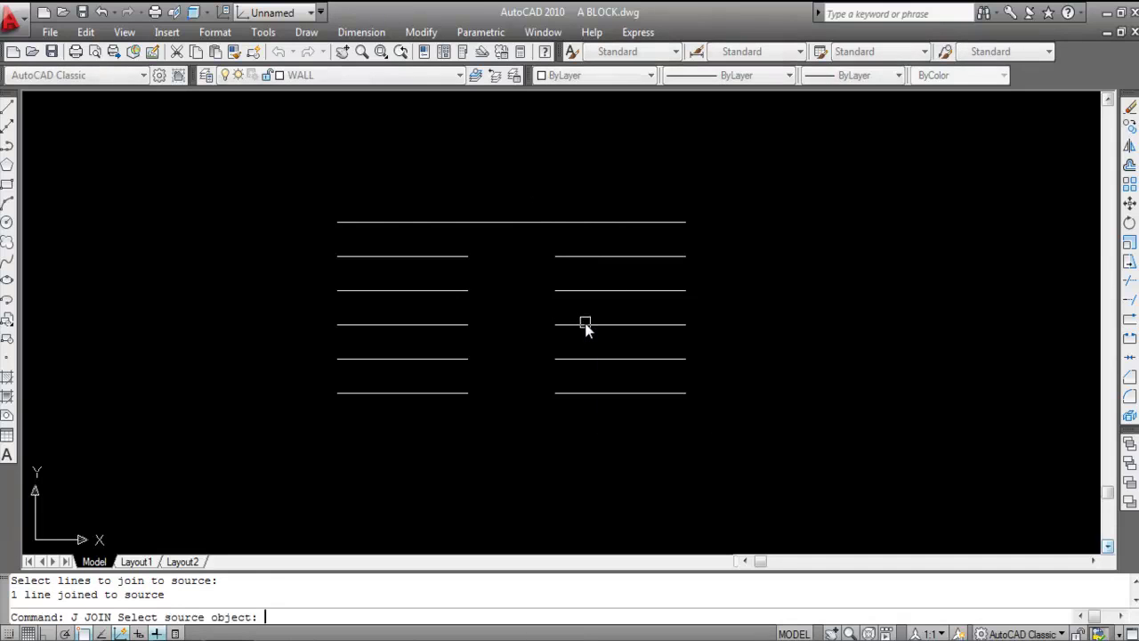
{"action": "left_click", "coordinate": [586, 257]}
{"action": "left_click", "coordinate": [430, 258]}
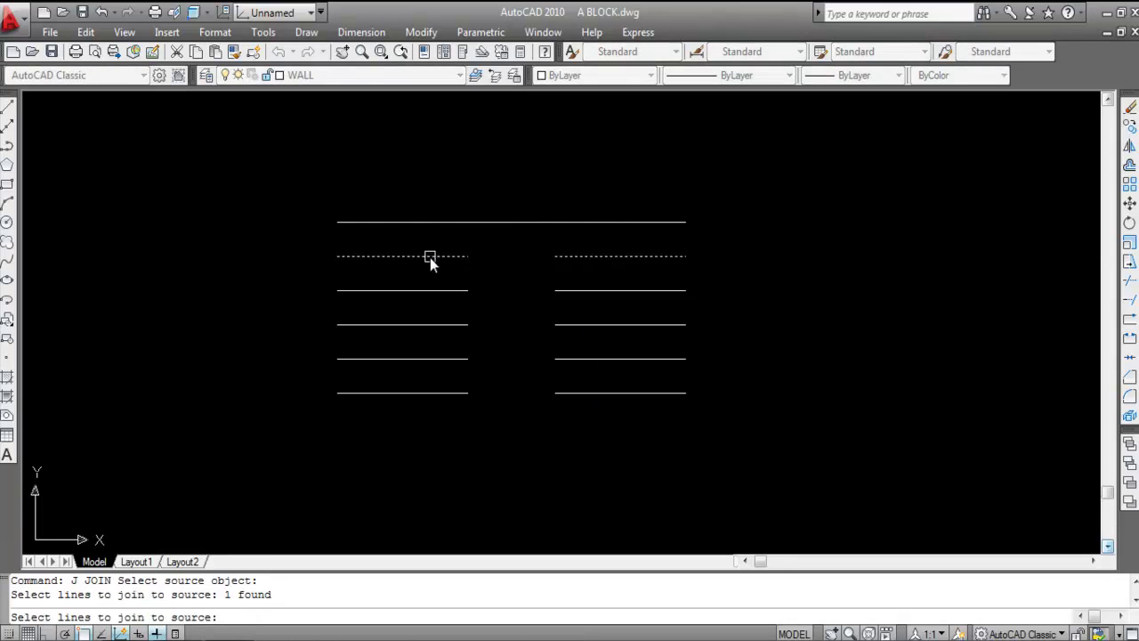
{"action": "key", "text": "Return"}
{"action": "key", "text": "Return"}
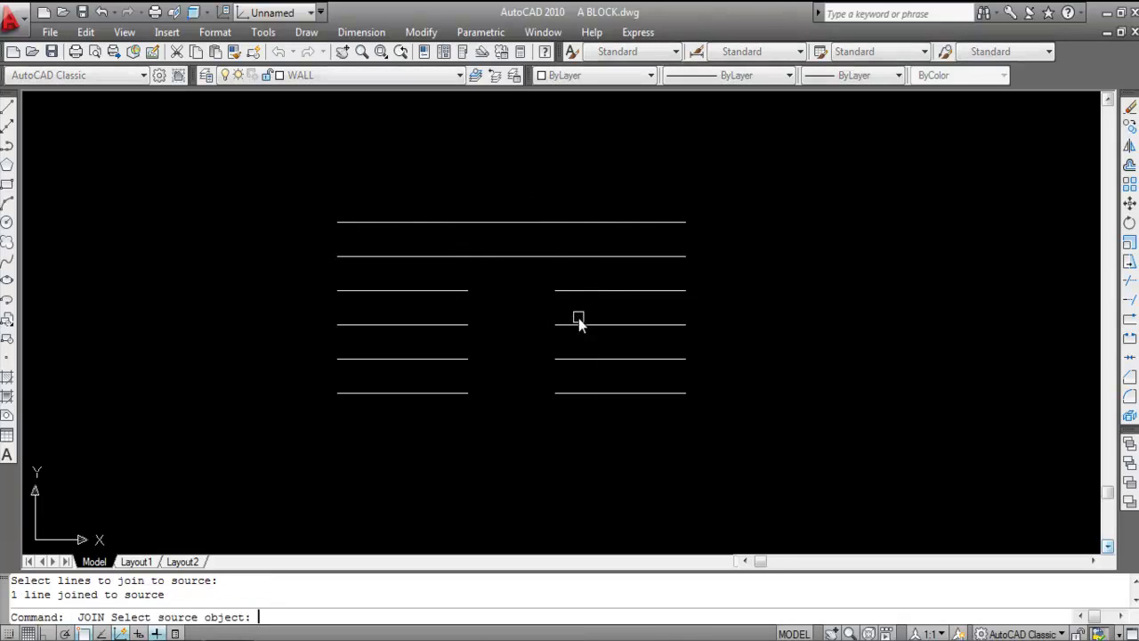
{"action": "left_click", "coordinate": [582, 291]}
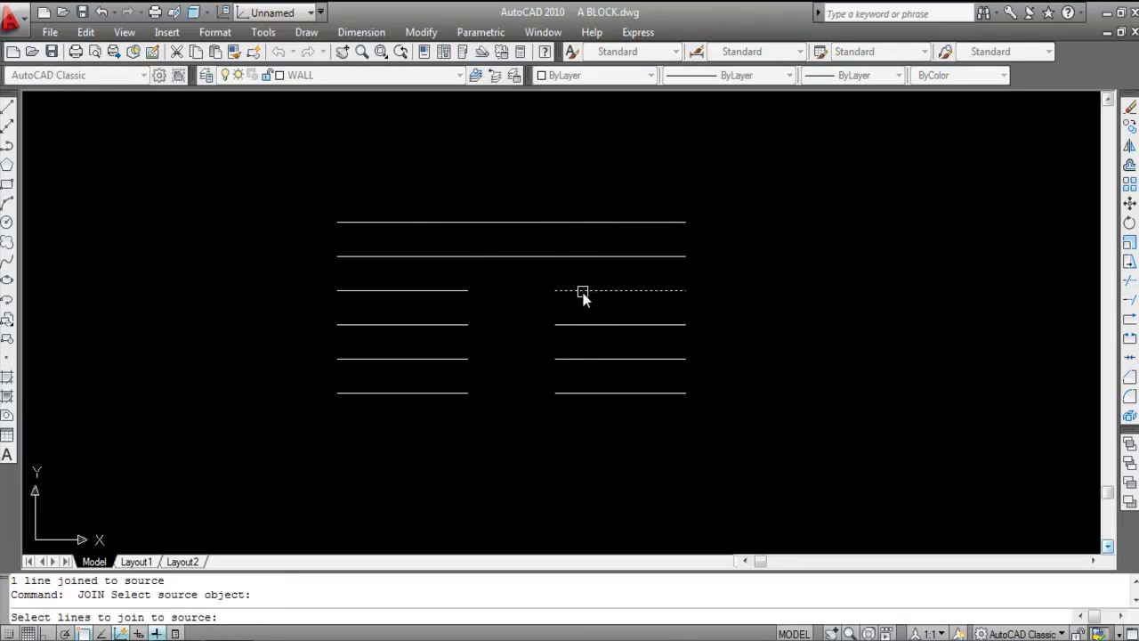
{"action": "left_click", "coordinate": [418, 292]}
{"action": "key", "text": "Return"}
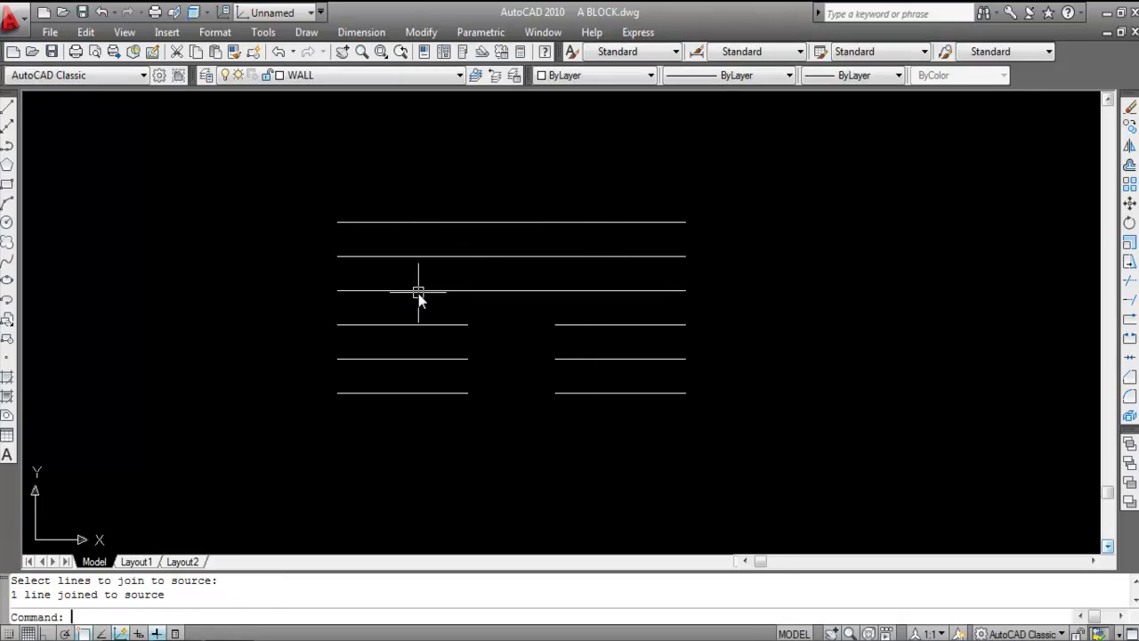
Step: Join the left and right lines of the fourth, fifth and bottom rows
{"action": "key", "text": "Return"}
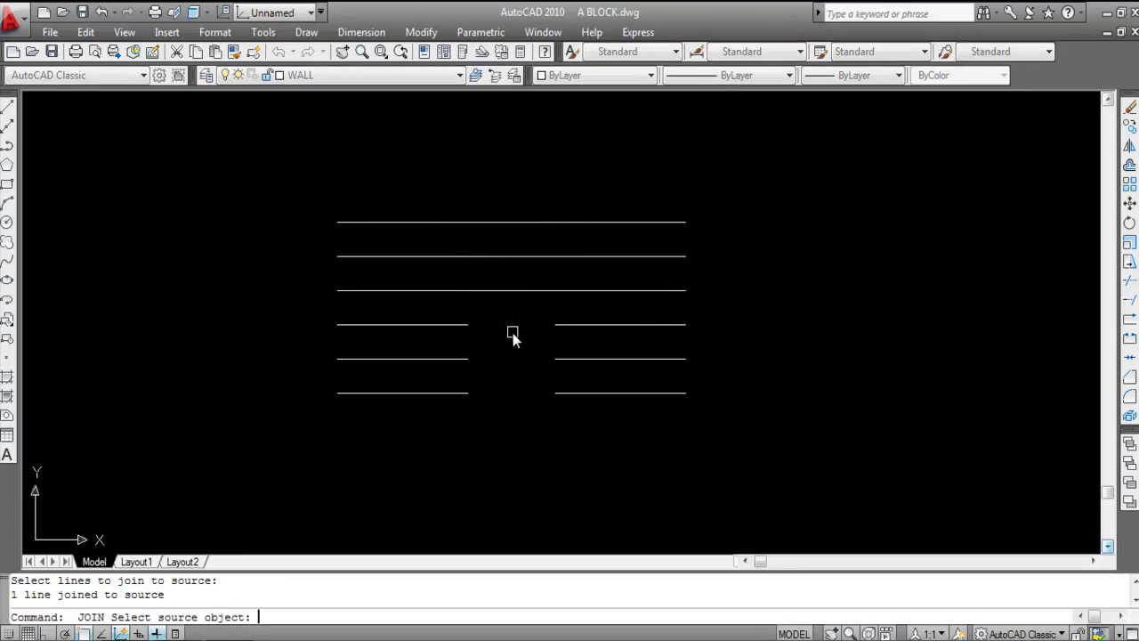
{"action": "left_click", "coordinate": [437, 324]}
{"action": "left_click", "coordinate": [585, 326]}
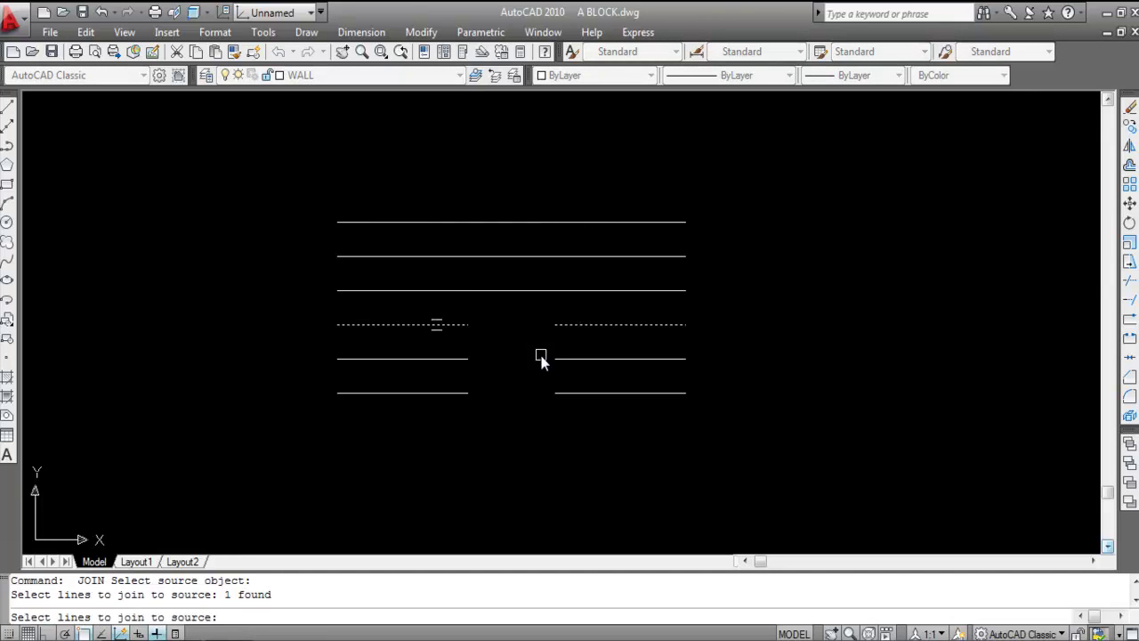
{"action": "key", "text": "Return"}
{"action": "key", "text": "Return"}
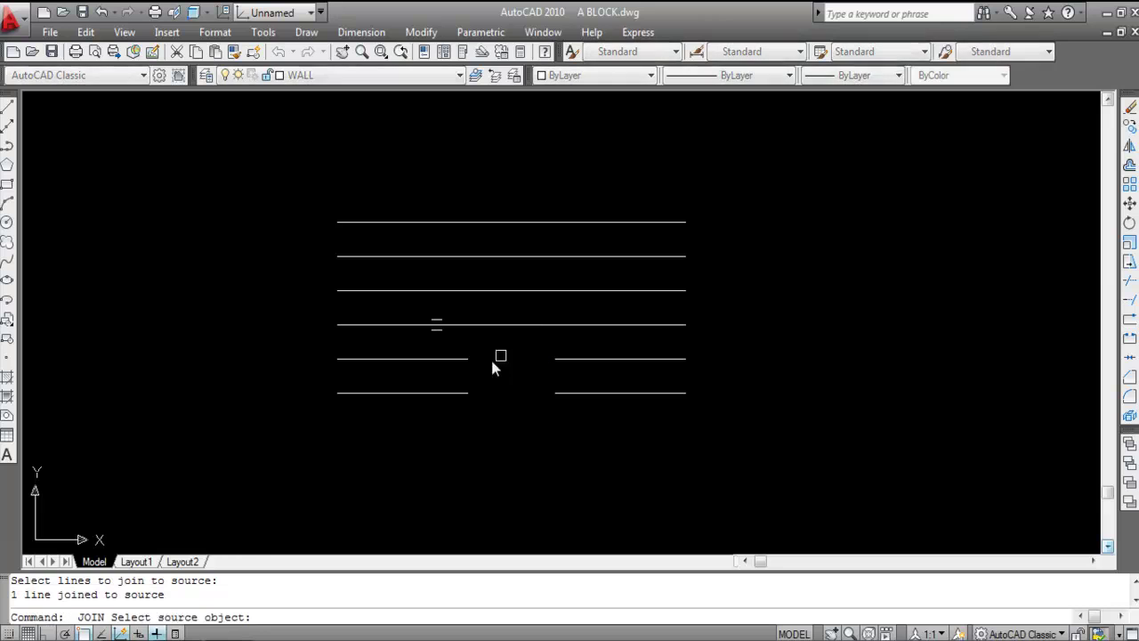
{"action": "left_click", "coordinate": [426, 359]}
{"action": "left_click", "coordinate": [574, 358]}
{"action": "key", "text": "Return"}
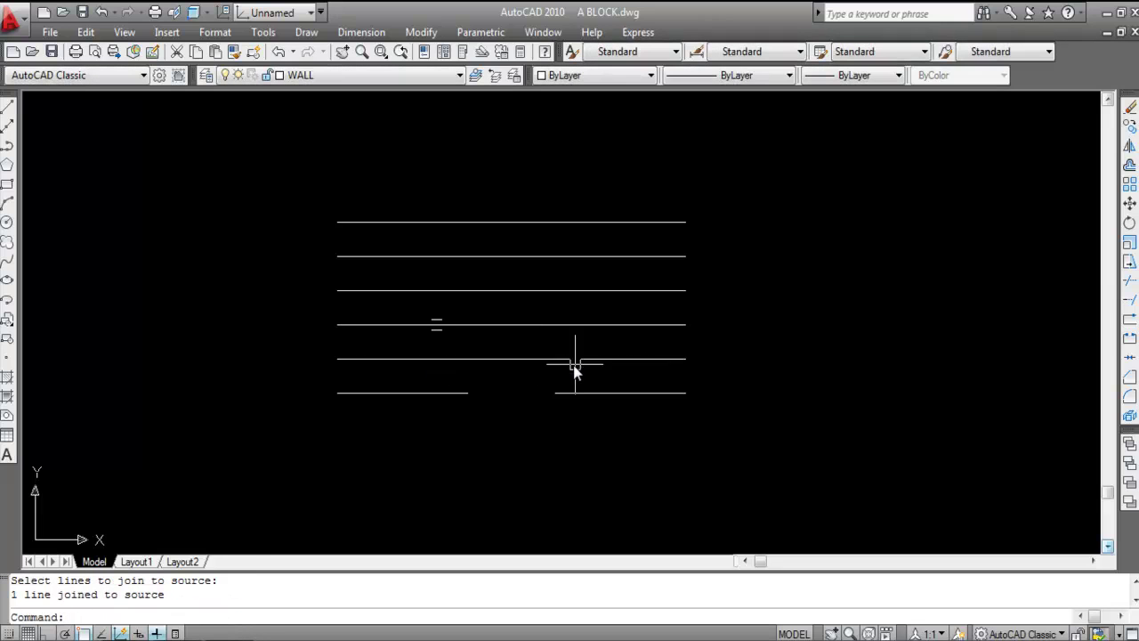
{"action": "key", "text": "Return"}
{"action": "left_click", "coordinate": [419, 392]}
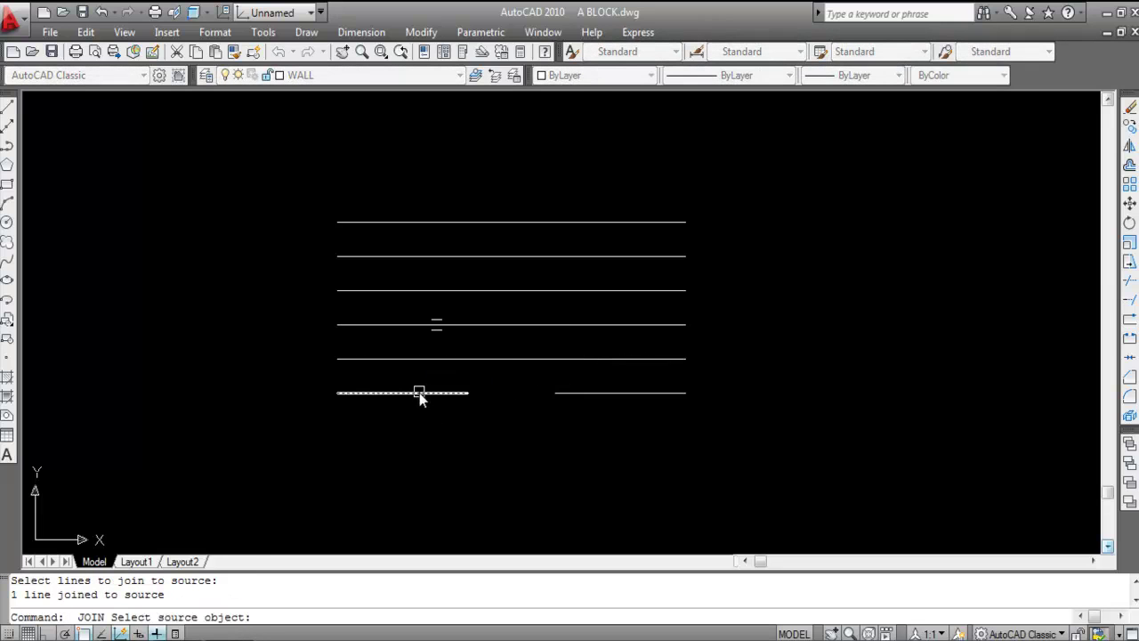
{"action": "left_click", "coordinate": [601, 393]}
{"action": "key", "text": "Return"}
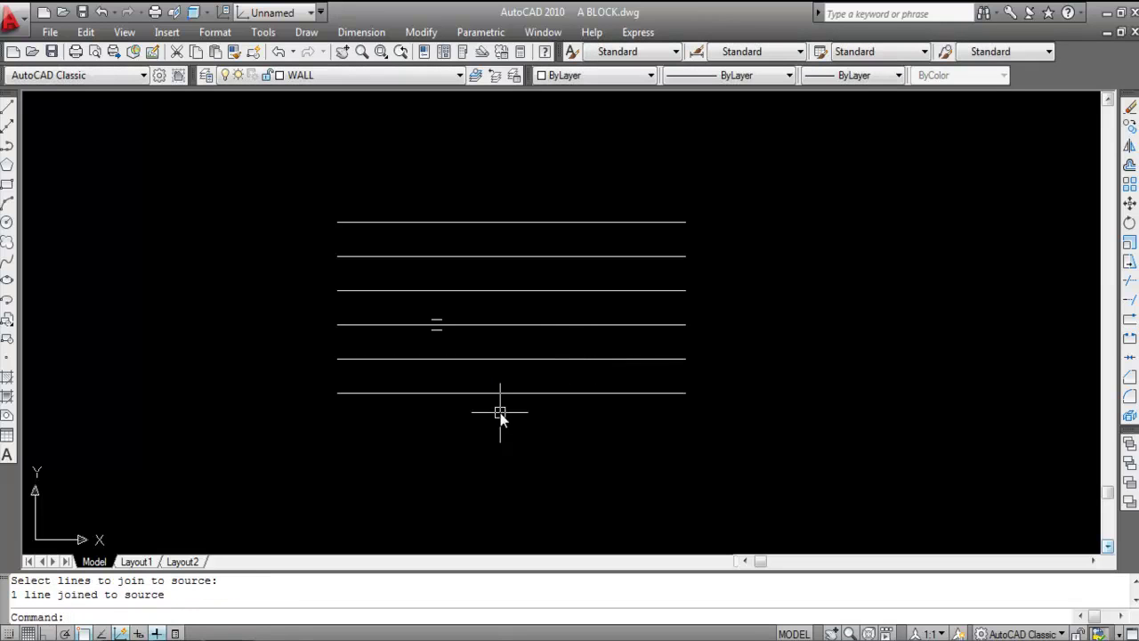
Step: Select the six joined lines one by one, then clear the selection
{"action": "left_click", "coordinate": [666, 402]}
{"action": "left_click", "coordinate": [653, 368]}
{"action": "left_click", "coordinate": [654, 347]}
{"action": "left_click", "coordinate": [639, 365]}
{"action": "left_click", "coordinate": [635, 324]}
{"action": "left_click", "coordinate": [610, 290]}
{"action": "left_click", "coordinate": [603, 256]}
{"action": "left_click", "coordinate": [579, 222]}
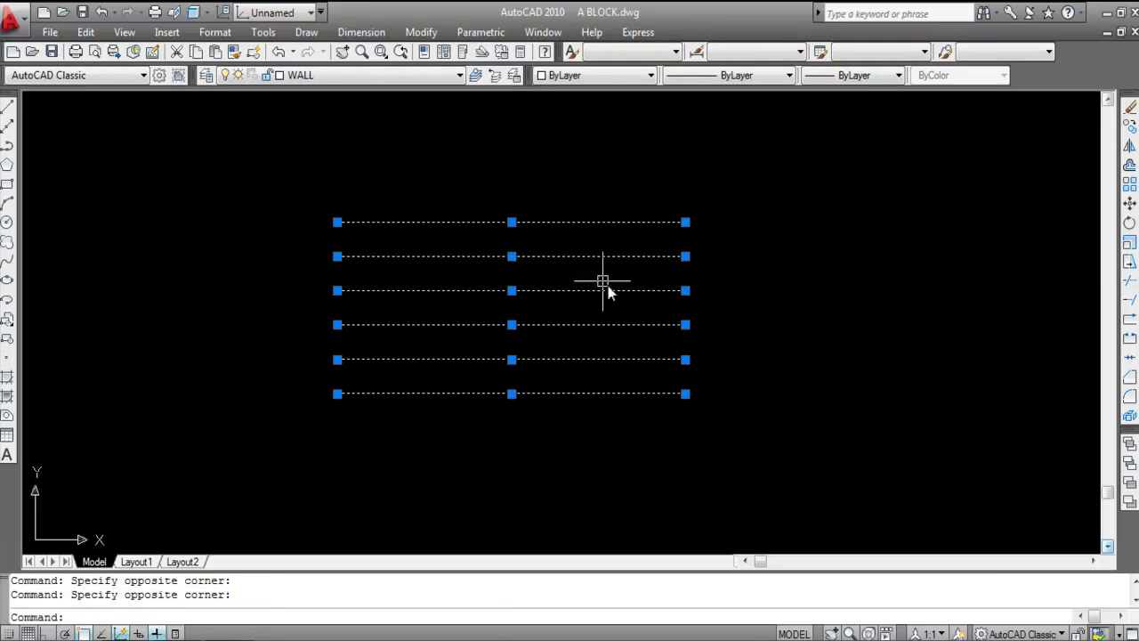
{"action": "scroll", "coordinate": [618, 308], "scroll_direction": "down", "scroll_amount": 2}
{"action": "key", "text": "Escape"}
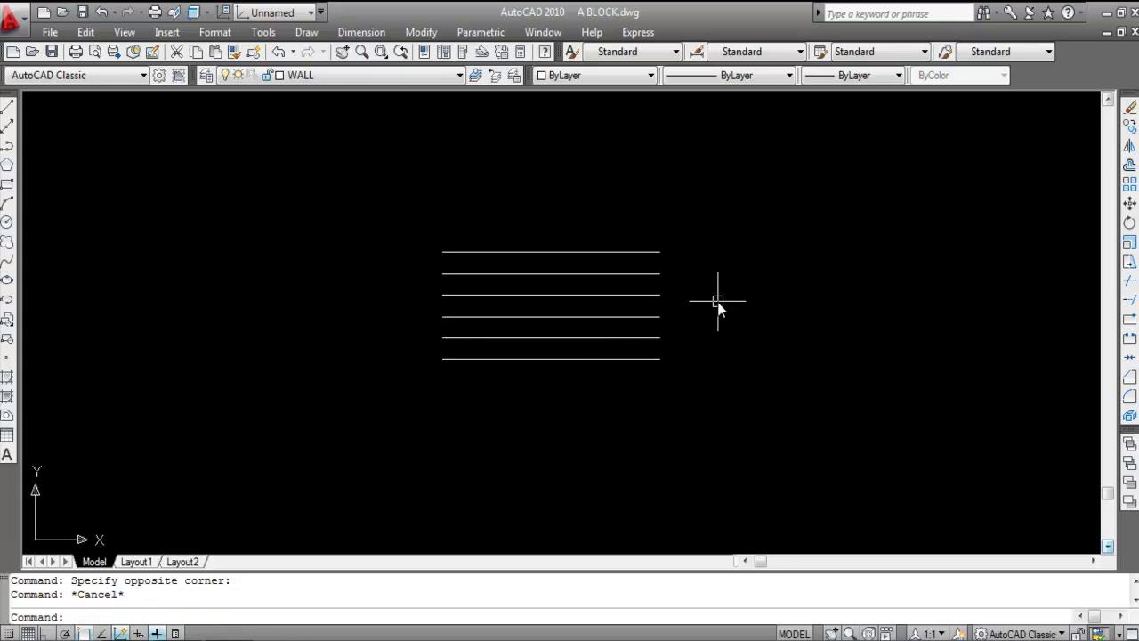
Step: Erase all six lines with a crossing selection, then delete the leftover object
{"action": "left_click", "coordinate": [732, 367]}
{"action": "left_click", "coordinate": [407, 229]}
{"action": "key", "text": "Delete"}
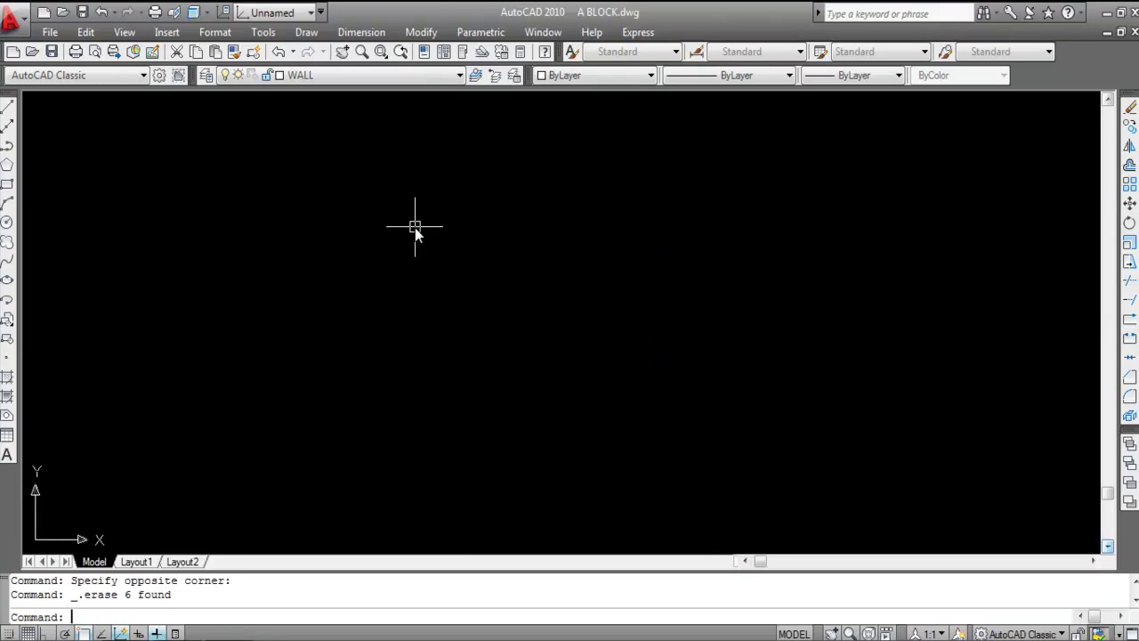
{"action": "left_click", "coordinate": [526, 436]}
{"action": "key", "text": "Delete"}
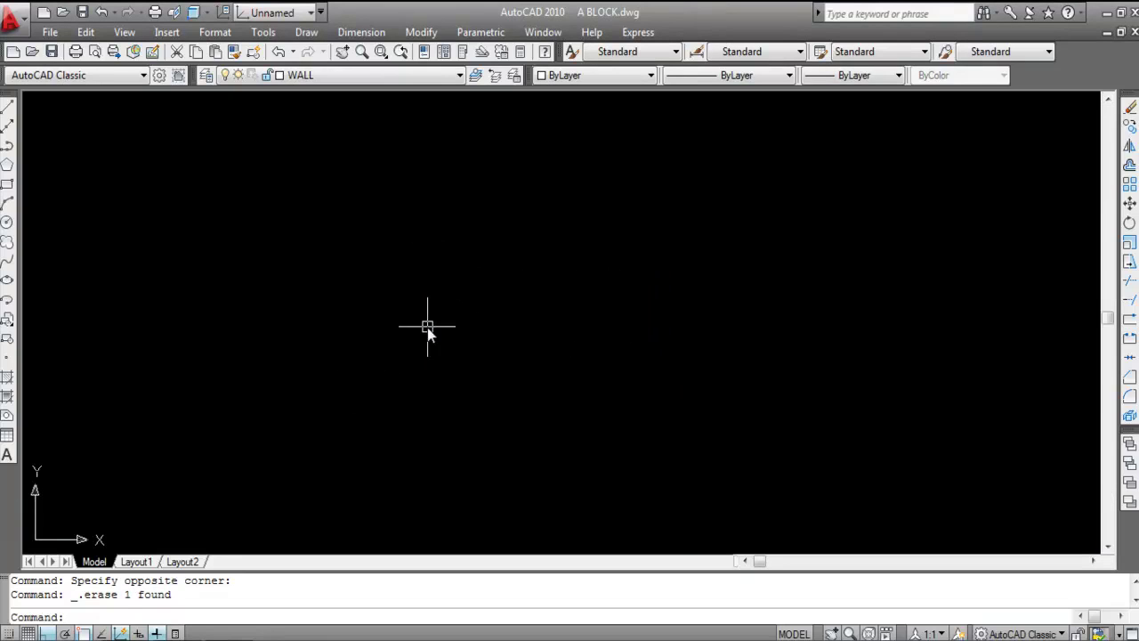
Step: Draw a single horizontal line with the L command
{"action": "type", "text": "l"}
{"action": "key", "text": "Return"}
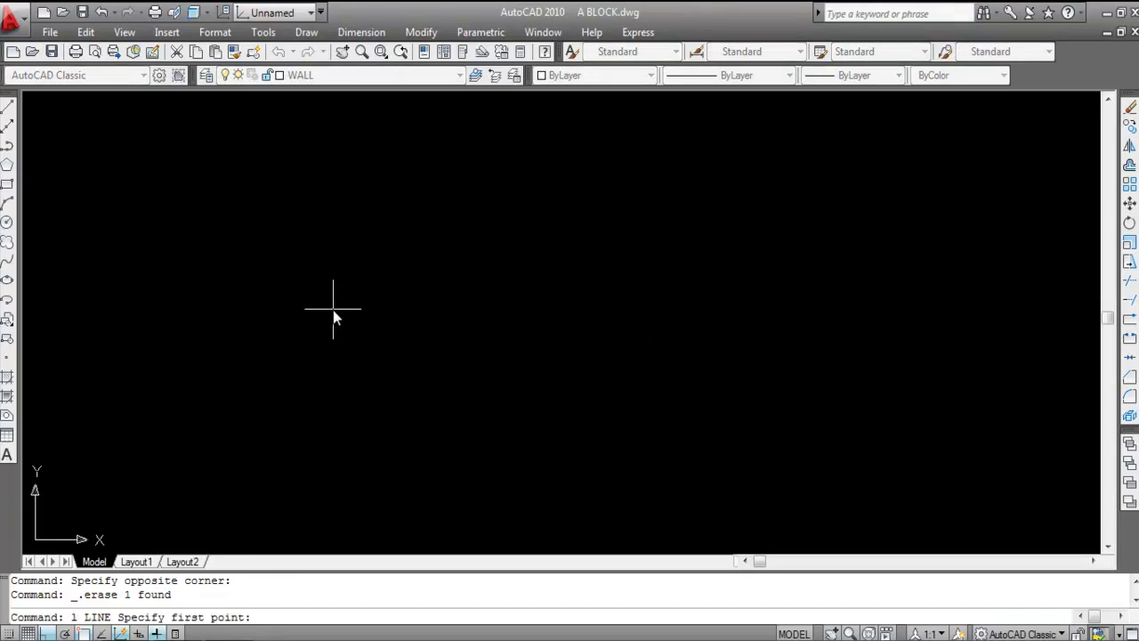
{"action": "left_click", "coordinate": [333, 310]}
{"action": "left_click", "coordinate": [615, 310]}
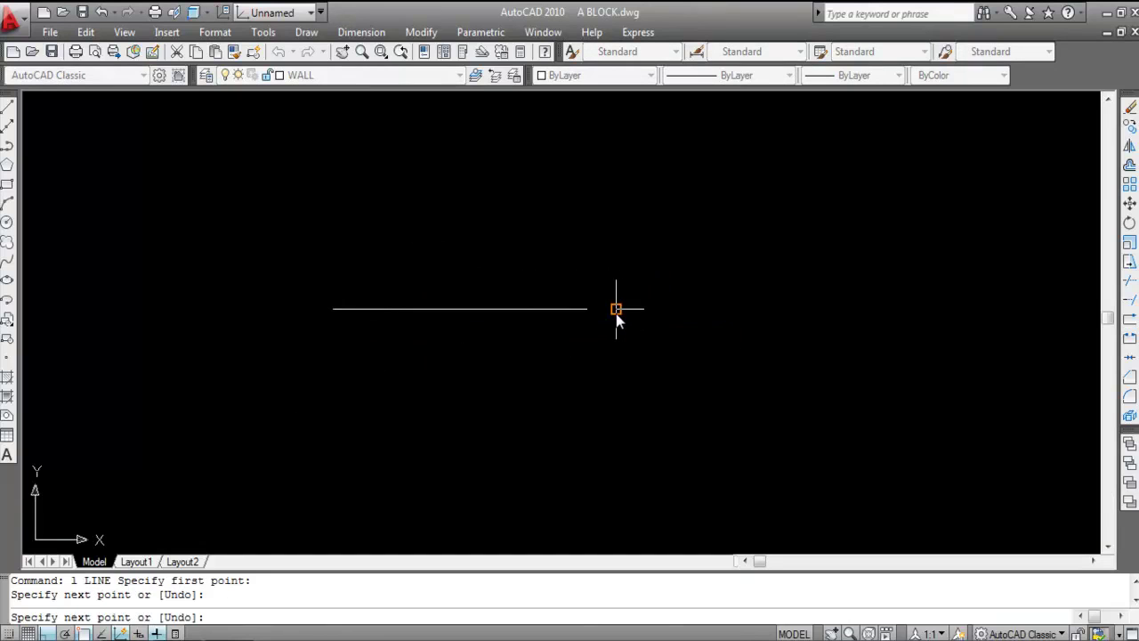
{"action": "key", "text": "Escape"}
Step: Copy the line with CO to the right at the same height
{"action": "key", "text": "Caps_Lock"}
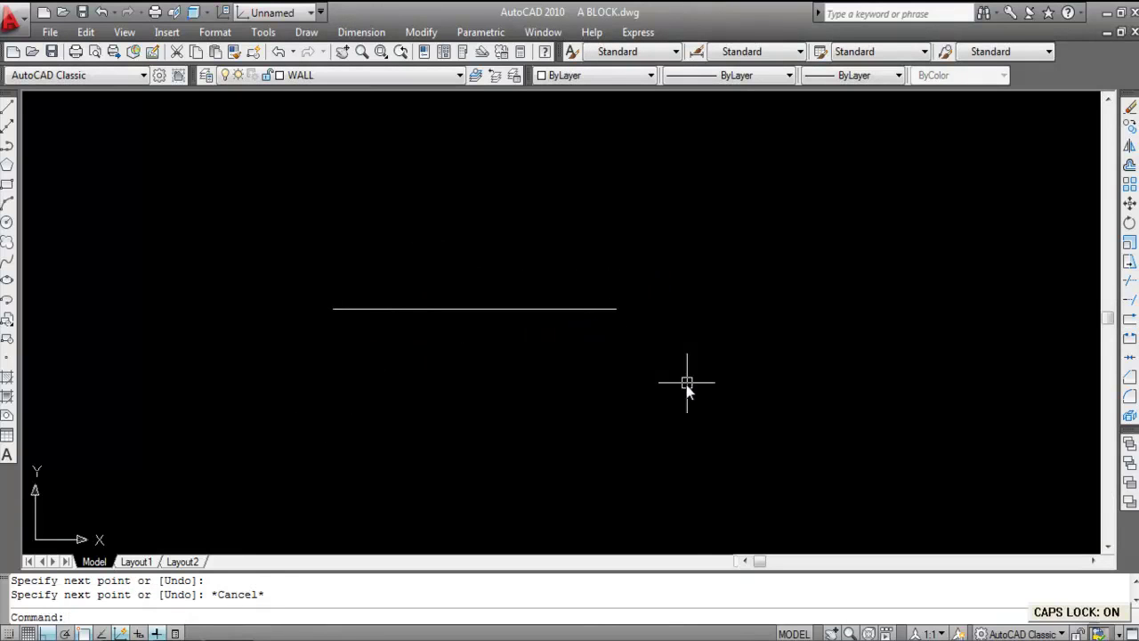
{"action": "left_click", "coordinate": [576, 338]}
{"action": "left_click", "coordinate": [513, 296]}
{"action": "type", "text": "CO"}
{"action": "key", "text": "Return"}
{"action": "left_click", "coordinate": [473, 372]}
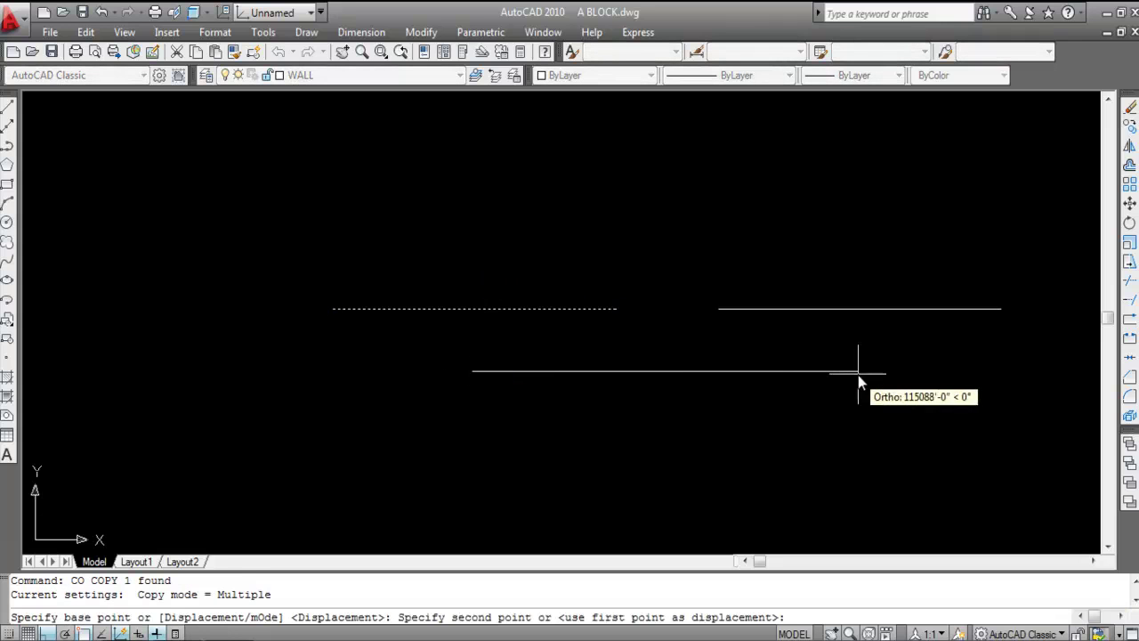
{"action": "left_click", "coordinate": [858, 375]}
{"action": "key", "text": "Escape"}
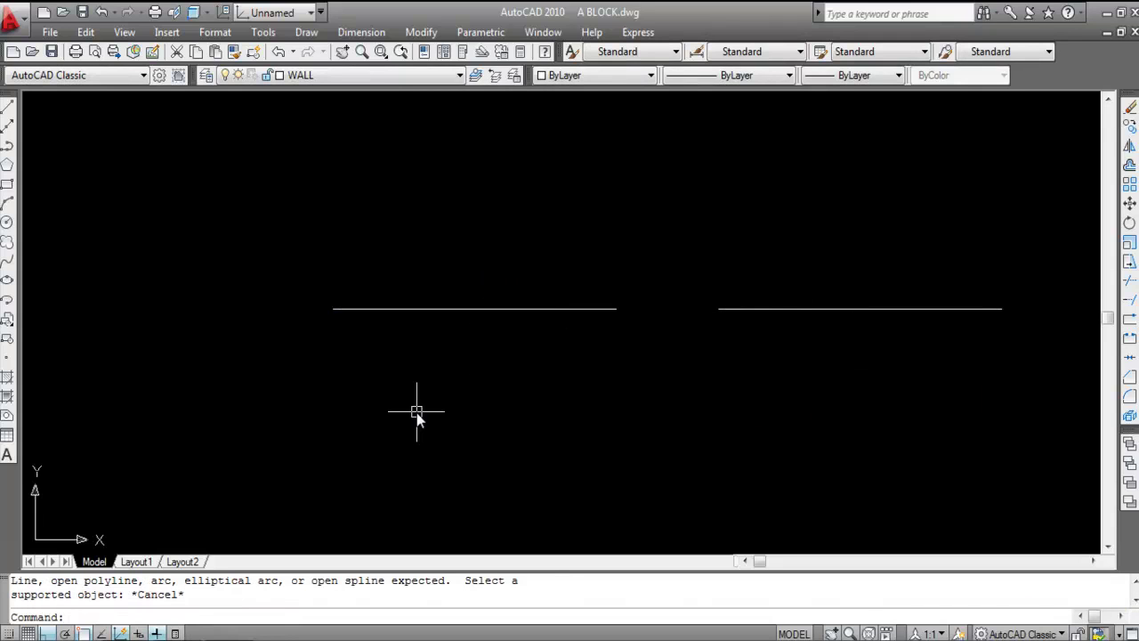
Step: Join the left line with the right copy using J, then select the result to verify
{"action": "type", "text": "J"}
{"action": "key", "text": "Return"}
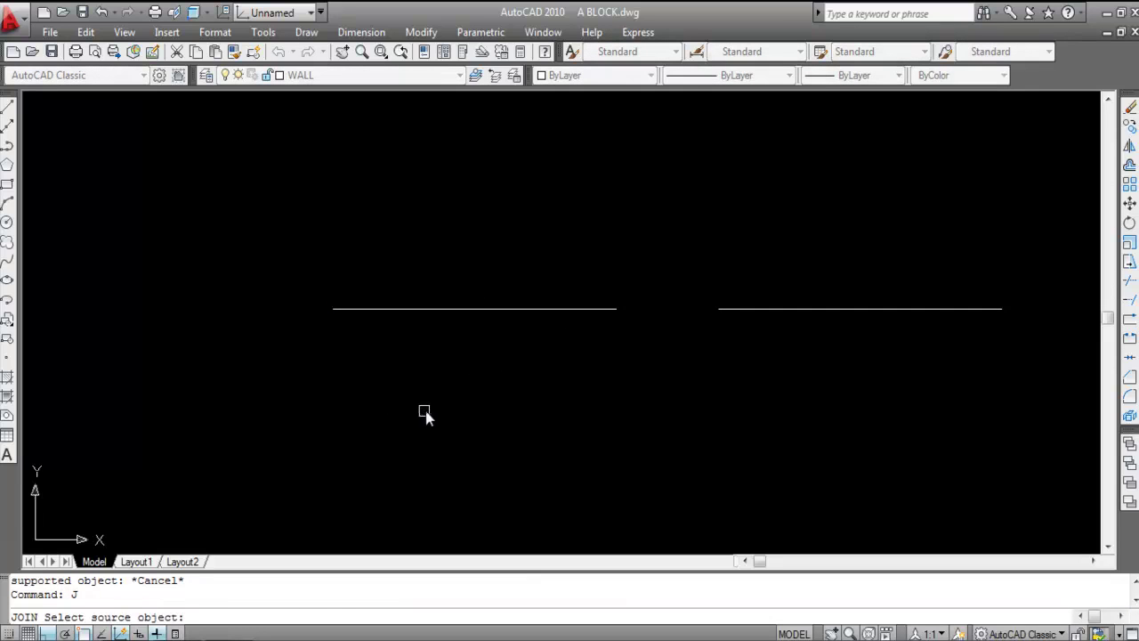
{"action": "left_click", "coordinate": [574, 309]}
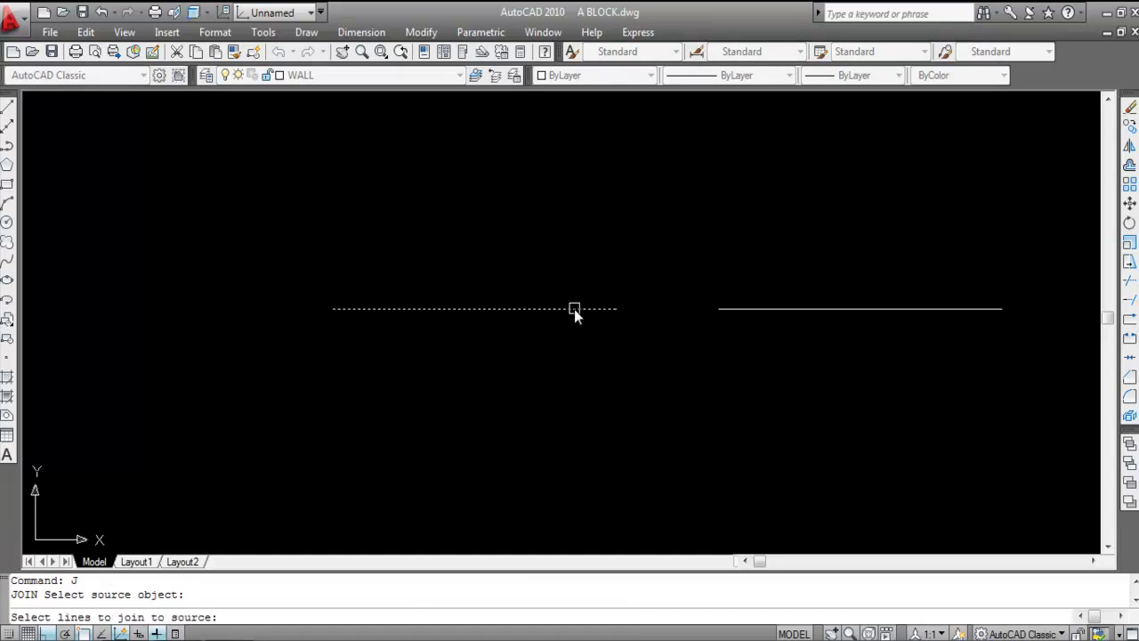
{"action": "left_click", "coordinate": [804, 310]}
{"action": "key", "text": "Return"}
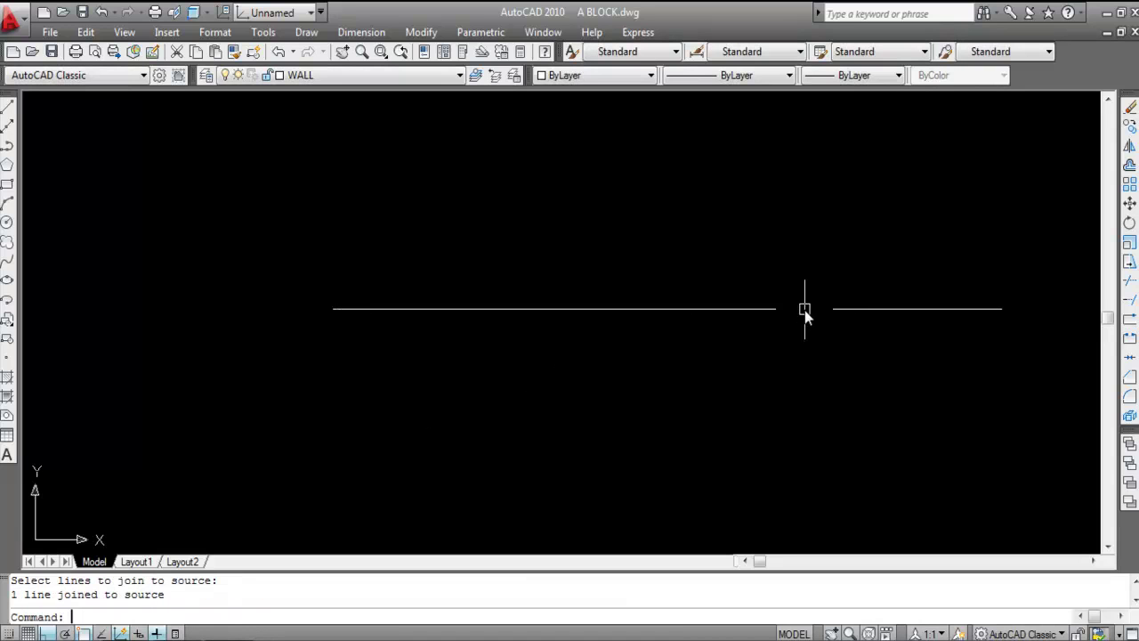
{"action": "left_click", "coordinate": [557, 346]}
{"action": "left_click", "coordinate": [538, 304]}
{"action": "scroll", "coordinate": [515, 386], "scroll_direction": "down", "scroll_amount": 2}
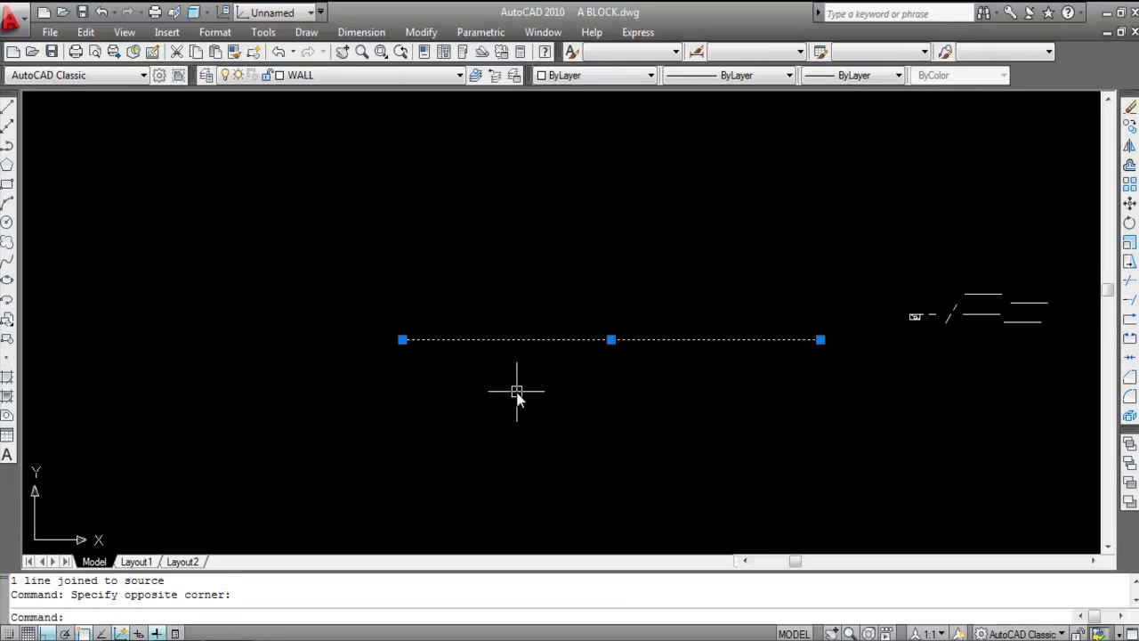
{"action": "scroll", "coordinate": [627, 357], "scroll_direction": "up", "scroll_amount": 2}
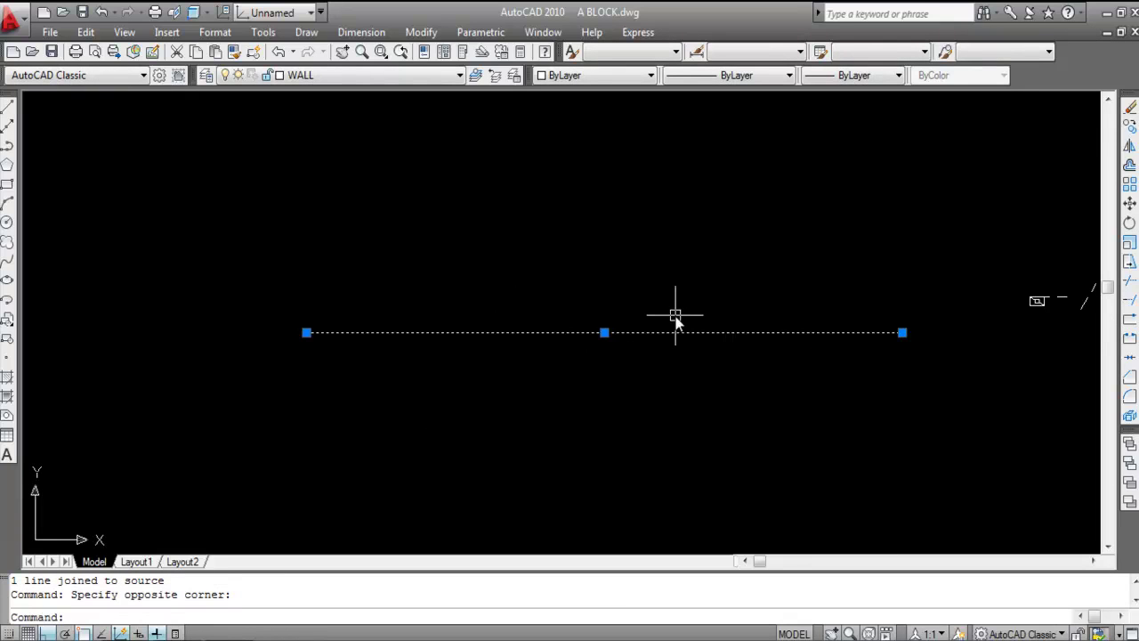
{"action": "key", "text": "Escape"}
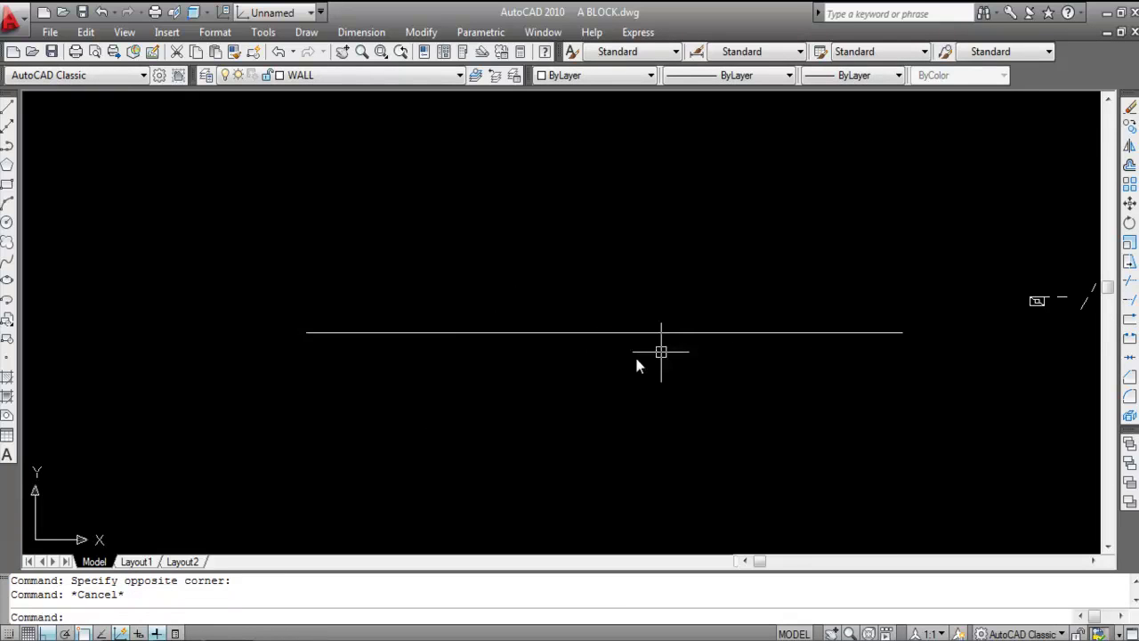
Step: Zoom into the rectangle and join its lower and upper diagonal segments
{"action": "scroll", "coordinate": [456, 356], "scroll_direction": "down", "scroll_amount": 1}
{"action": "scroll", "coordinate": [867, 330], "scroll_direction": "up", "scroll_amount": 3}
{"action": "scroll", "coordinate": [778, 328], "scroll_direction": "up", "scroll_amount": 3}
{"action": "scroll", "coordinate": [663, 303], "scroll_direction": "up", "scroll_amount": 6}
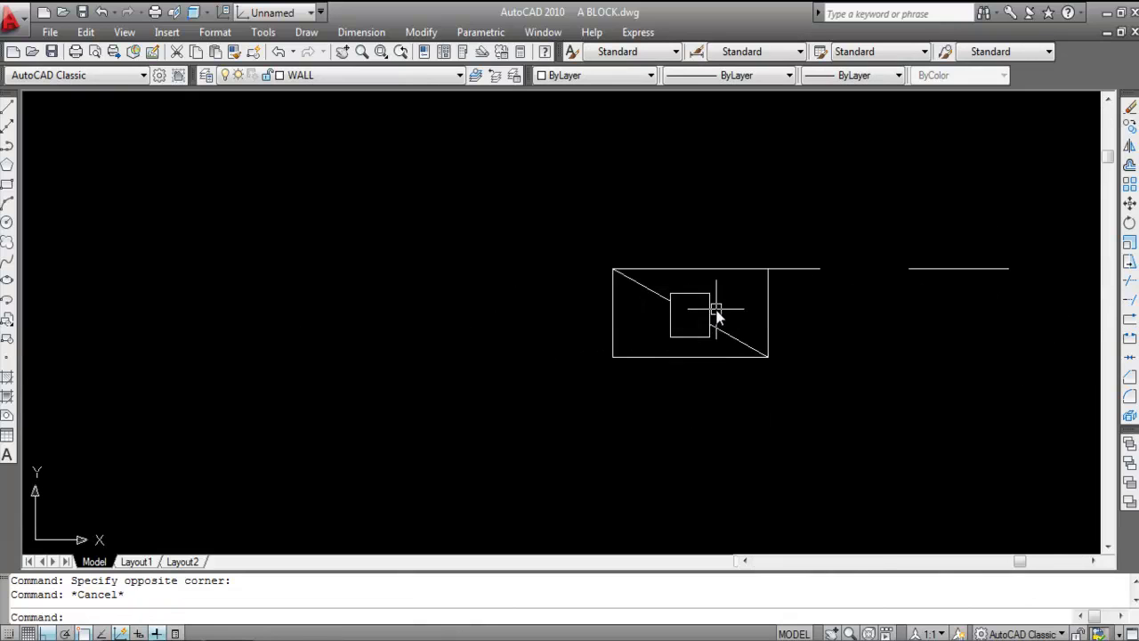
{"action": "scroll", "coordinate": [717, 310], "scroll_direction": "up", "scroll_amount": 2}
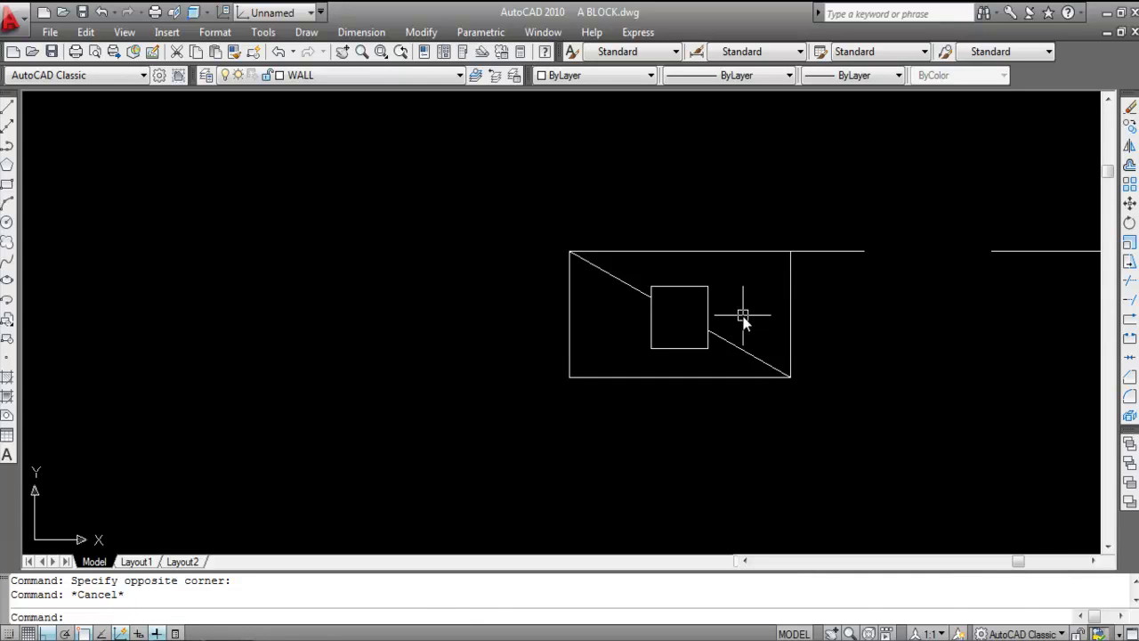
{"action": "type", "text": "J"}
{"action": "key", "text": "Return"}
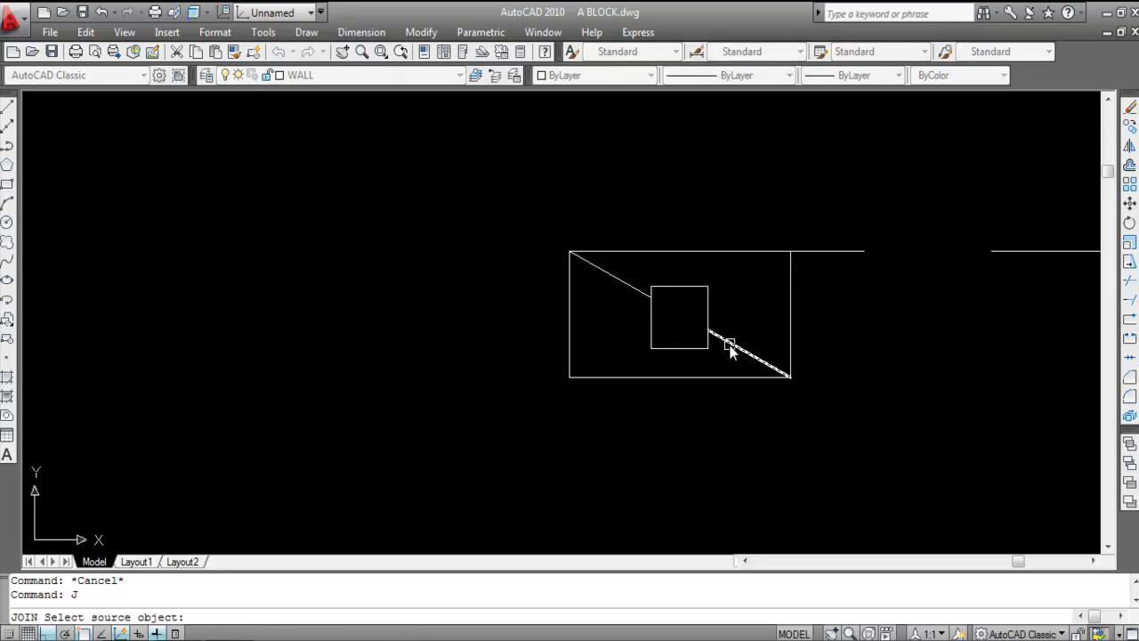
{"action": "left_click", "coordinate": [729, 346]}
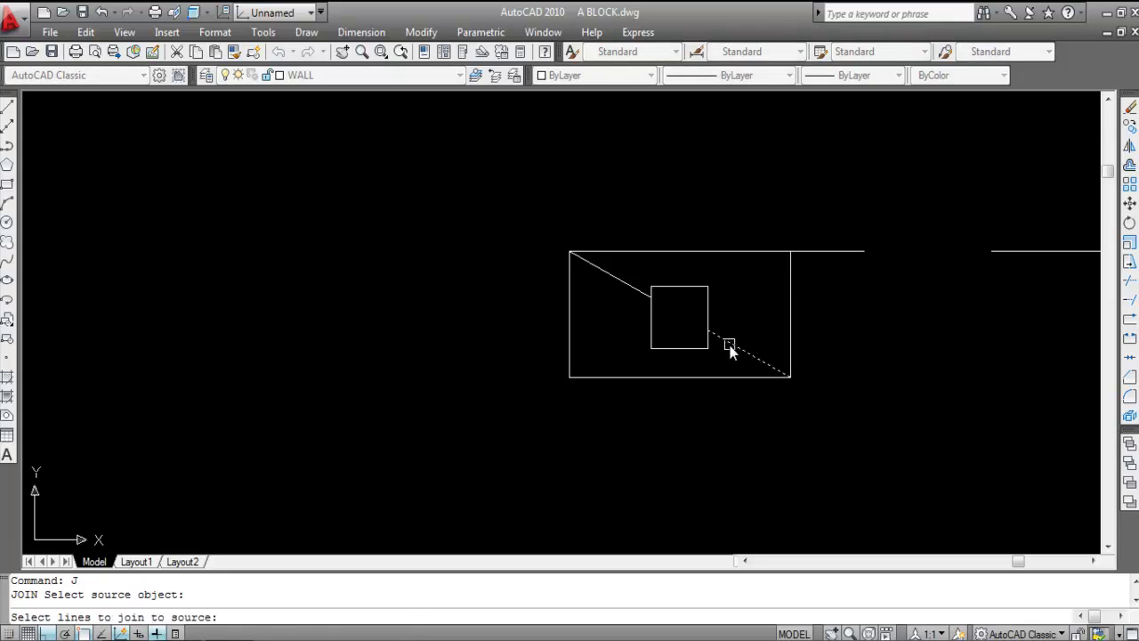
{"action": "left_click", "coordinate": [611, 278]}
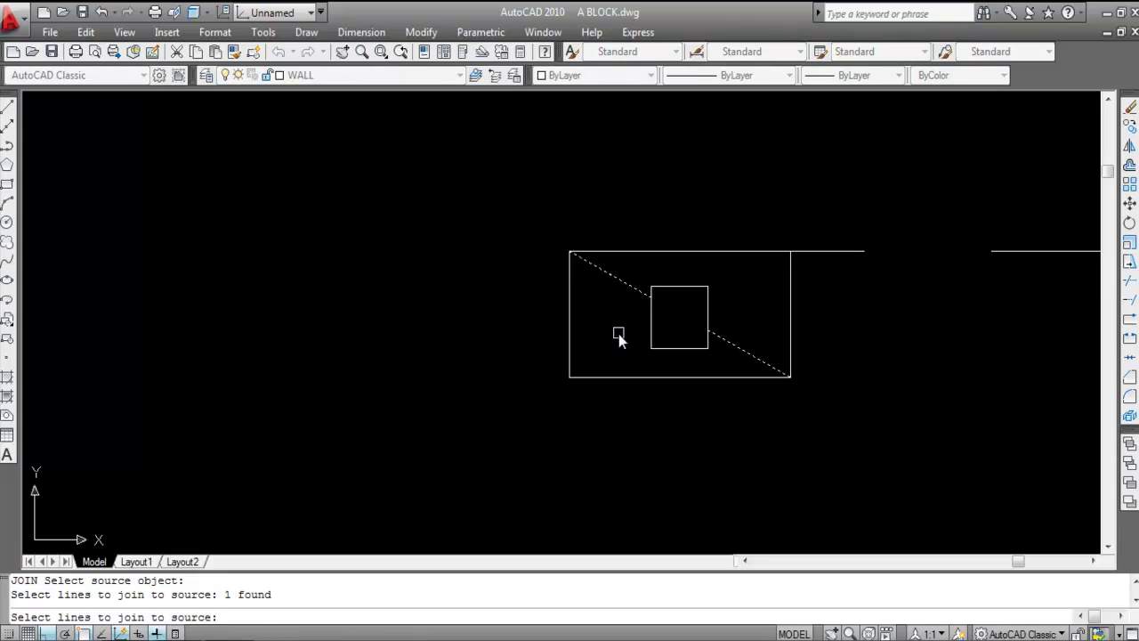
{"action": "key", "text": "Return"}
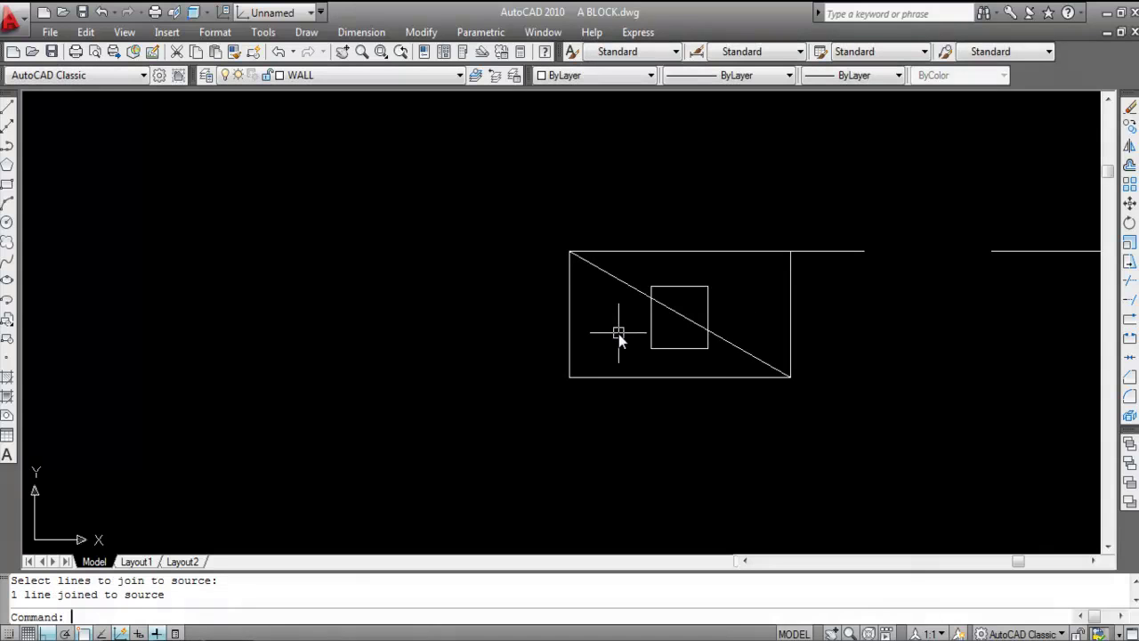
Step: Crossing-select the diagonal to confirm it is one line, then clear the selection
{"action": "left_click", "coordinate": [681, 311]}
{"action": "left_click", "coordinate": [669, 353]}
{"action": "key", "text": "Escape"}
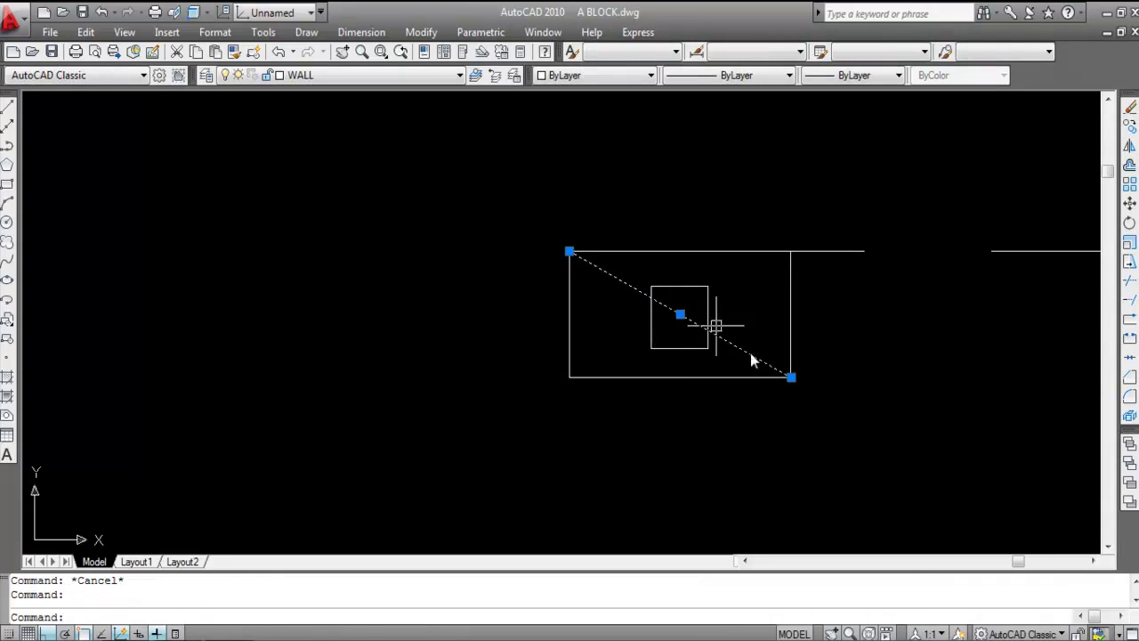
{"action": "key", "text": "Escape"}
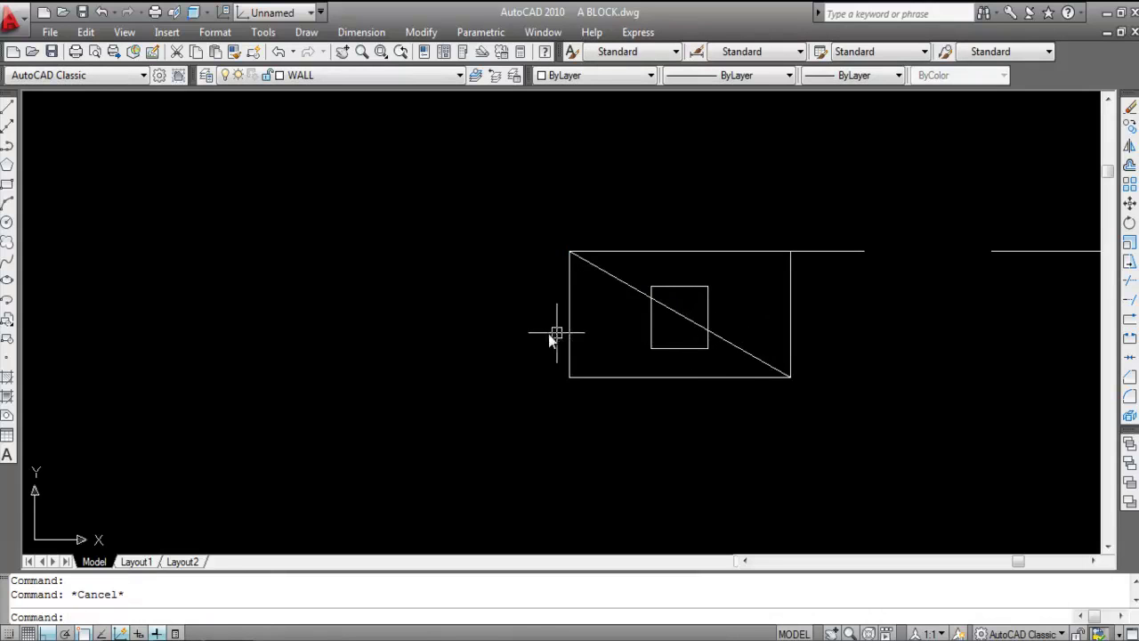
Step: Join the right horizontal line with the short line beside the rectangle and select it to check
{"action": "scroll", "coordinate": [935, 266], "scroll_direction": "up", "scroll_amount": 1}
{"action": "middle_click_drag", "start_coordinate": [935, 267], "coordinate": [819, 326]}
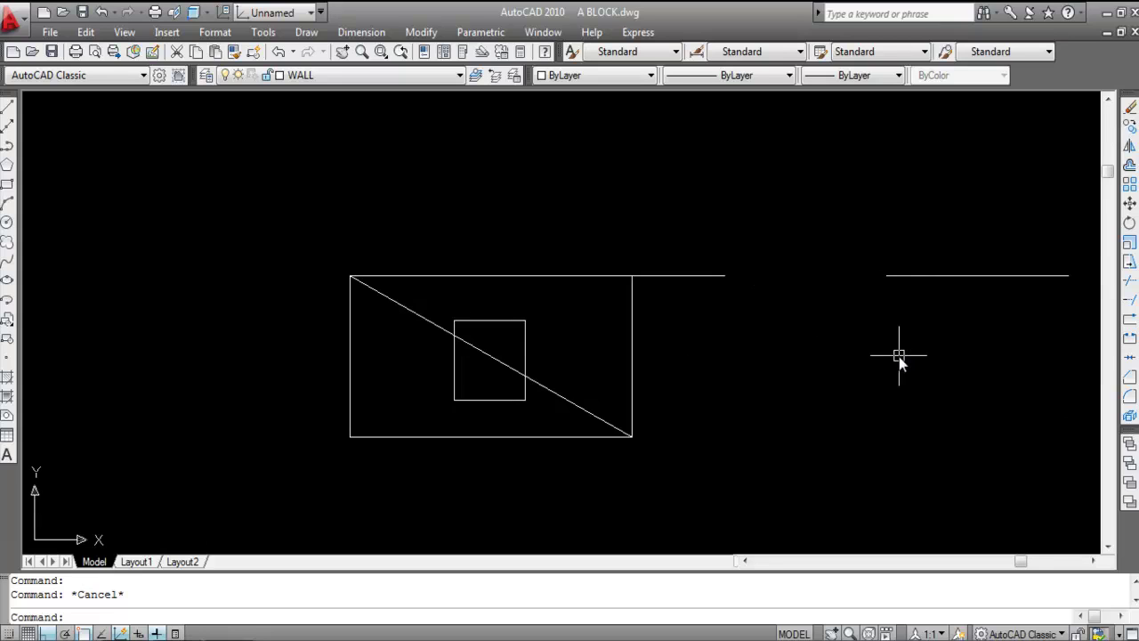
{"action": "type", "text": "j"}
{"action": "key", "text": "Return"}
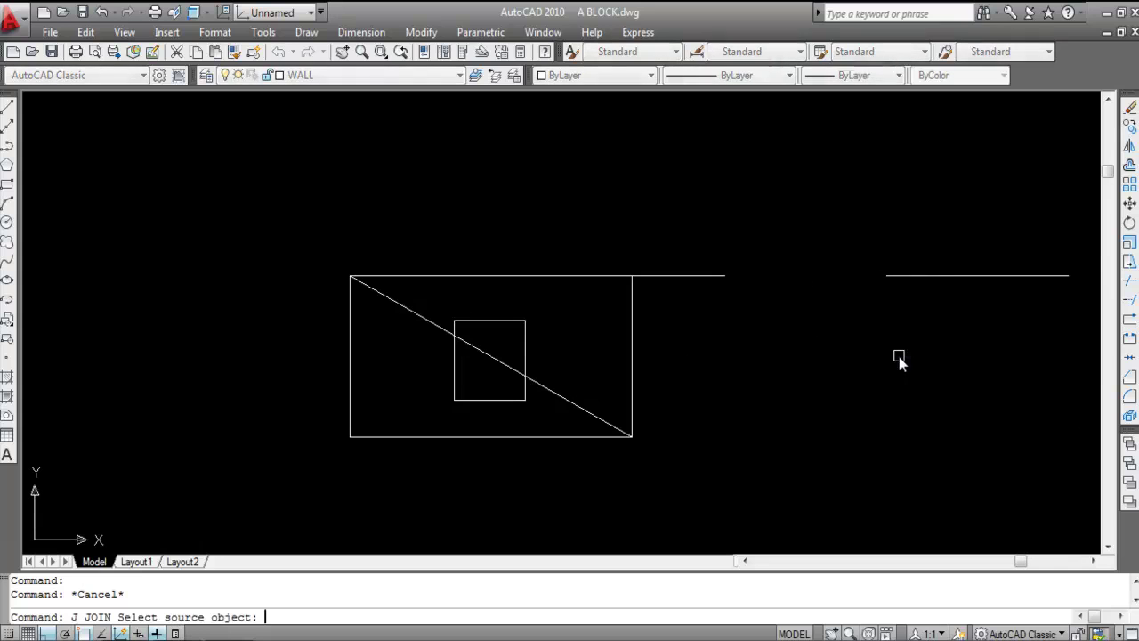
{"action": "left_click", "coordinate": [940, 282]}
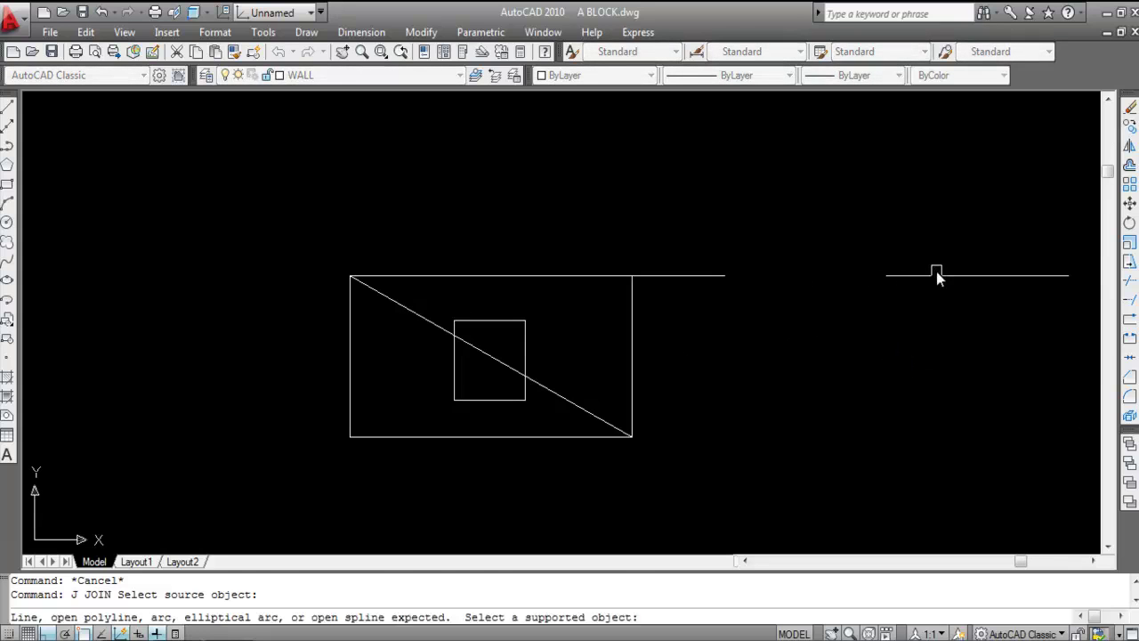
{"action": "left_click", "coordinate": [930, 275]}
{"action": "left_click", "coordinate": [679, 276]}
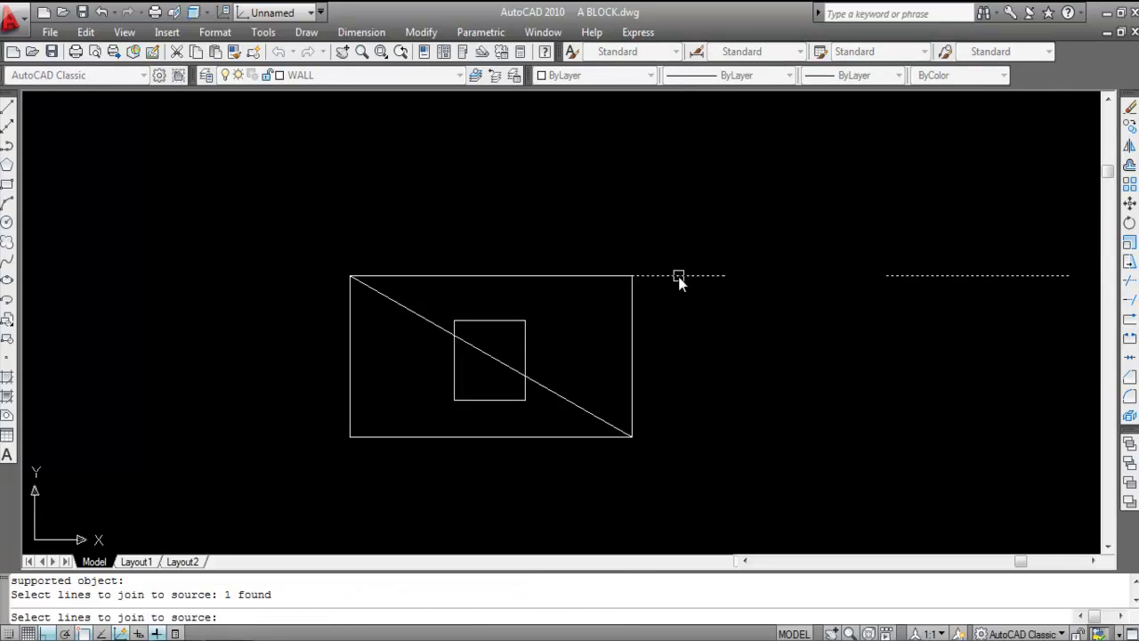
{"action": "key", "text": "Return"}
{"action": "left_click", "coordinate": [816, 292]}
{"action": "left_click", "coordinate": [773, 240]}
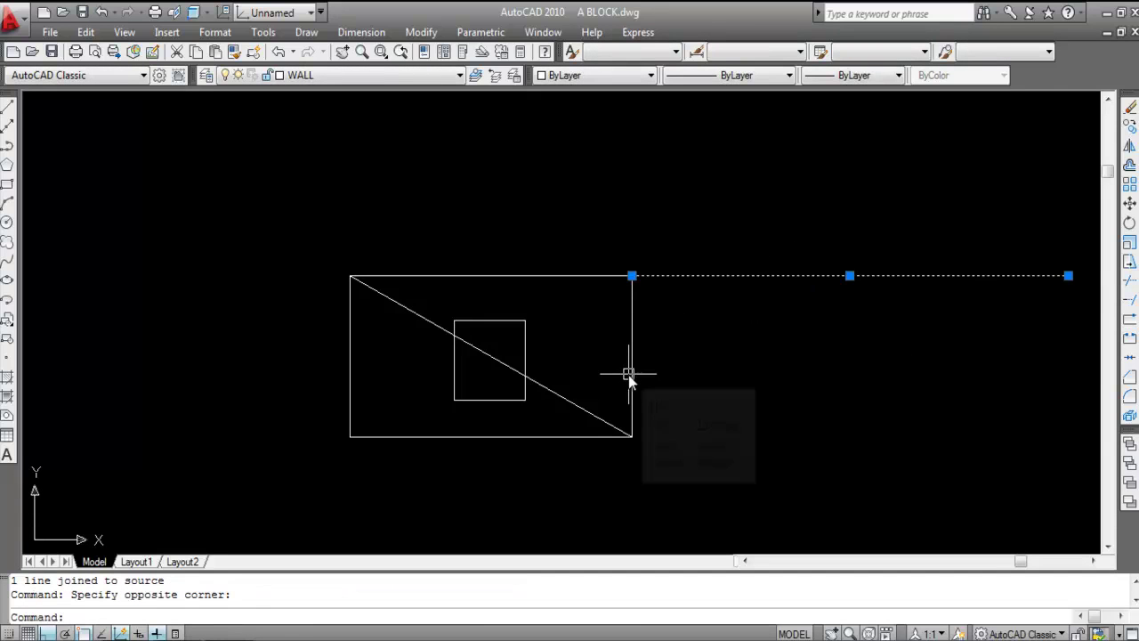
Step: Join the lower and upper angled segments on the right and reselect the result to confirm
{"action": "scroll", "coordinate": [545, 370], "scroll_direction": "down", "scroll_amount": 9}
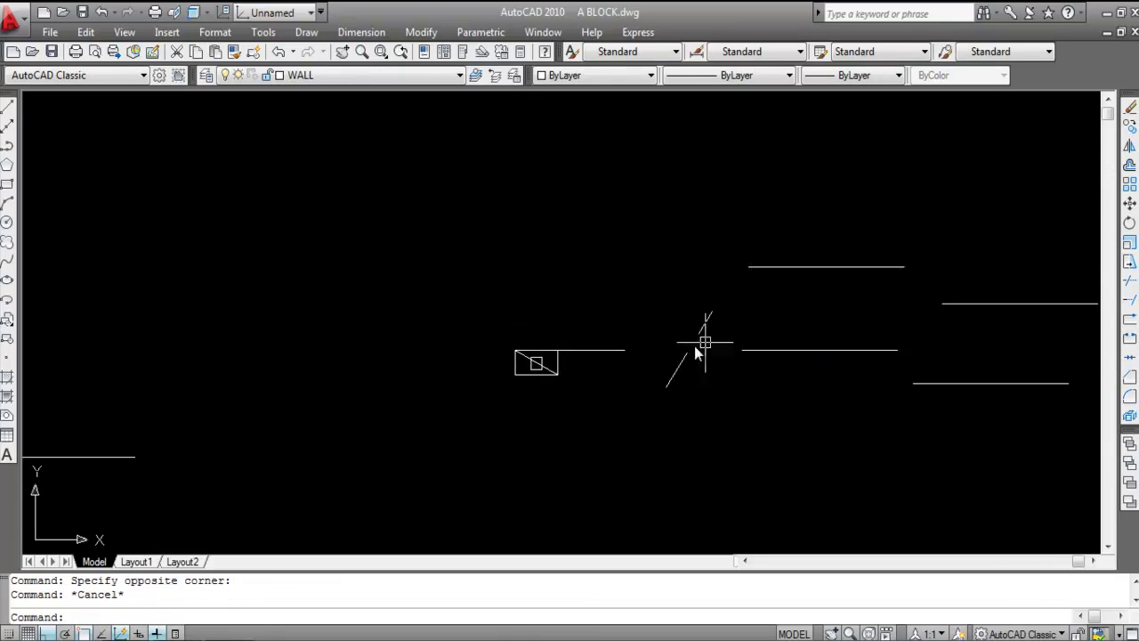
{"action": "scroll", "coordinate": [692, 345], "scroll_direction": "up", "scroll_amount": 3}
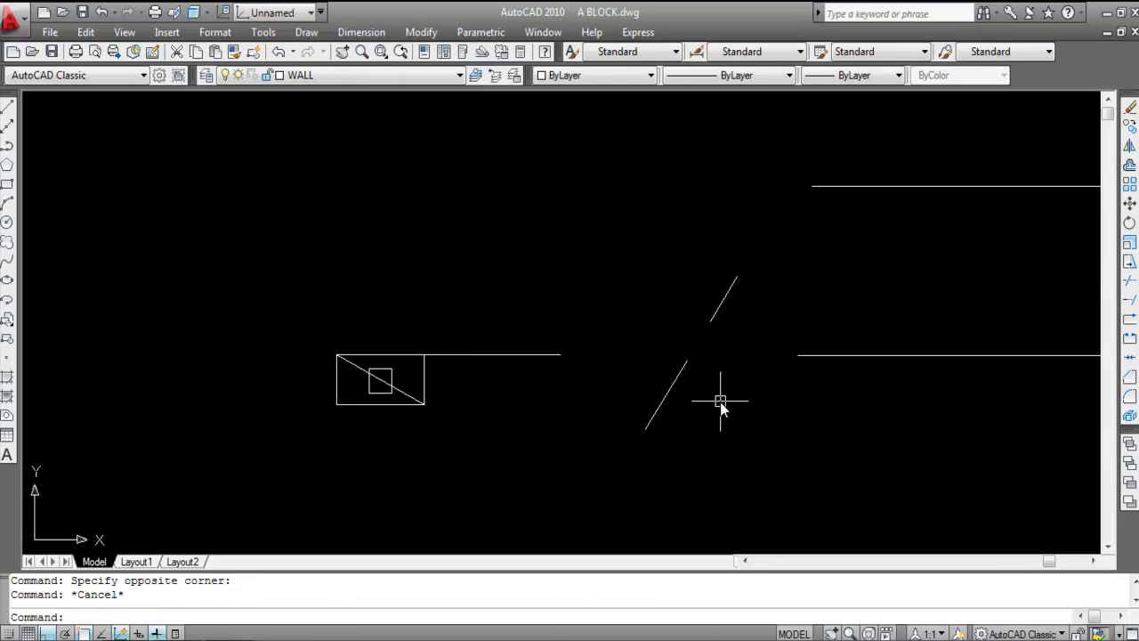
{"action": "type", "text": "j"}
{"action": "key", "text": "Return"}
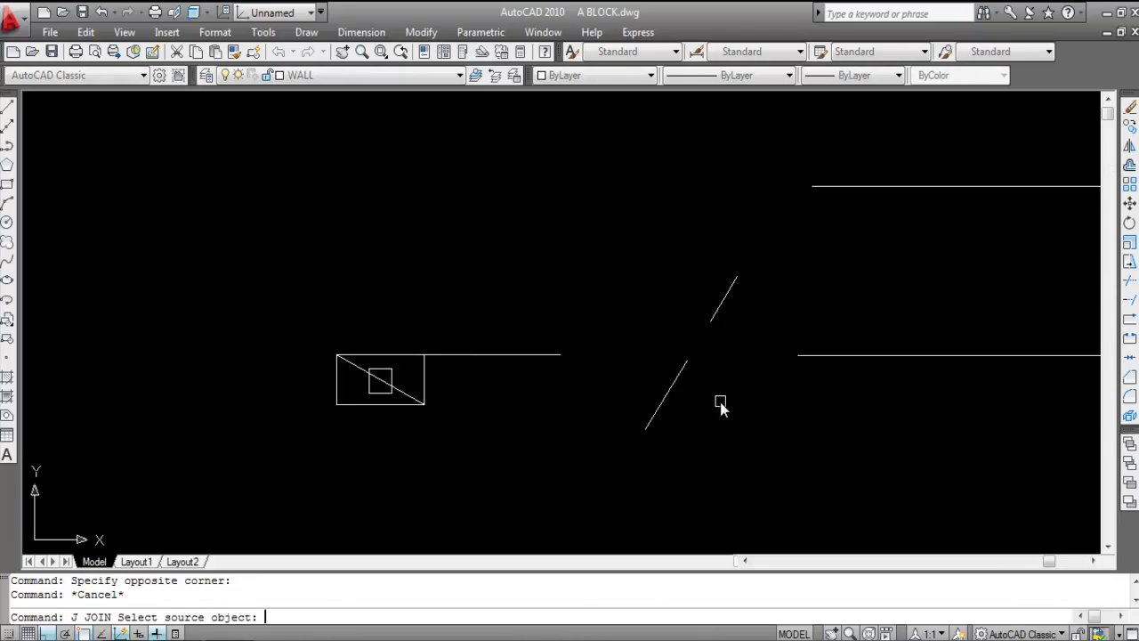
{"action": "left_click", "coordinate": [678, 381]}
{"action": "left_click", "coordinate": [721, 305]}
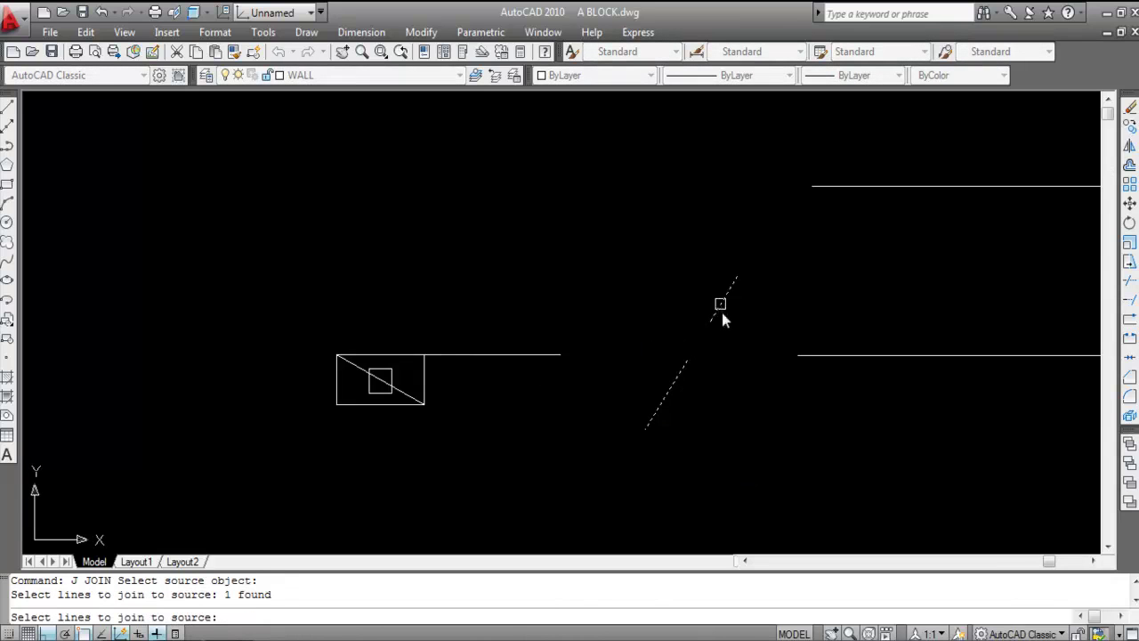
{"action": "key", "text": "Return"}
{"action": "left_click", "coordinate": [690, 361]}
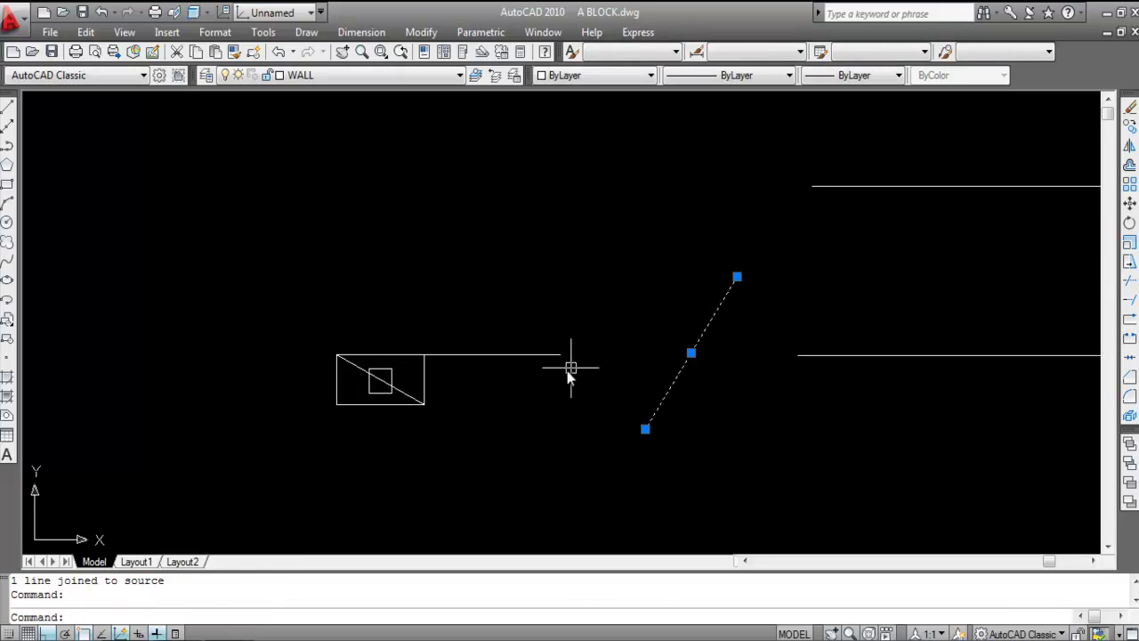
{"action": "key", "text": "Escape"}
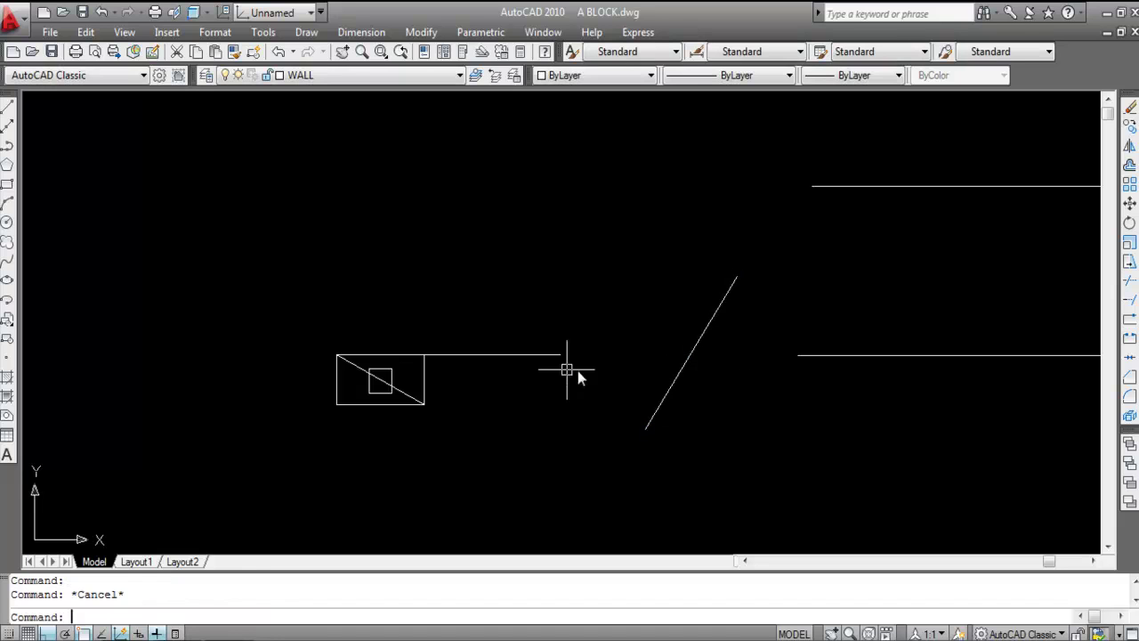
{"action": "left_click", "coordinate": [673, 381]}
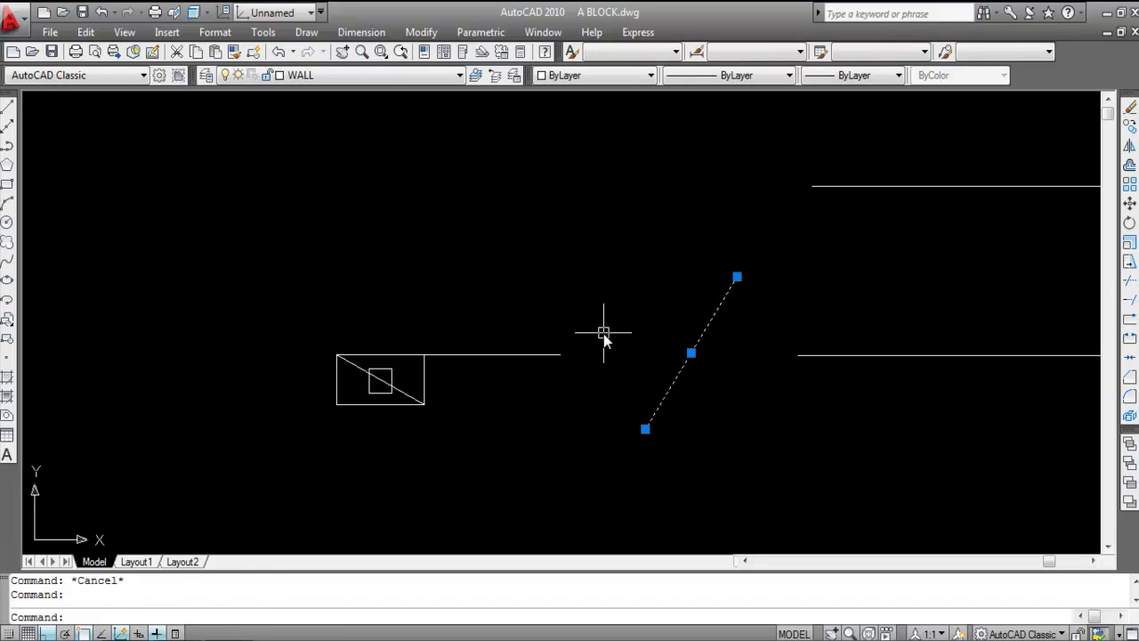
Step: Drag the lower-right line's left grip onto the middle line's right endpoint
{"action": "key", "text": "Escape"}
{"action": "scroll", "coordinate": [539, 330], "scroll_direction": "down", "scroll_amount": 4}
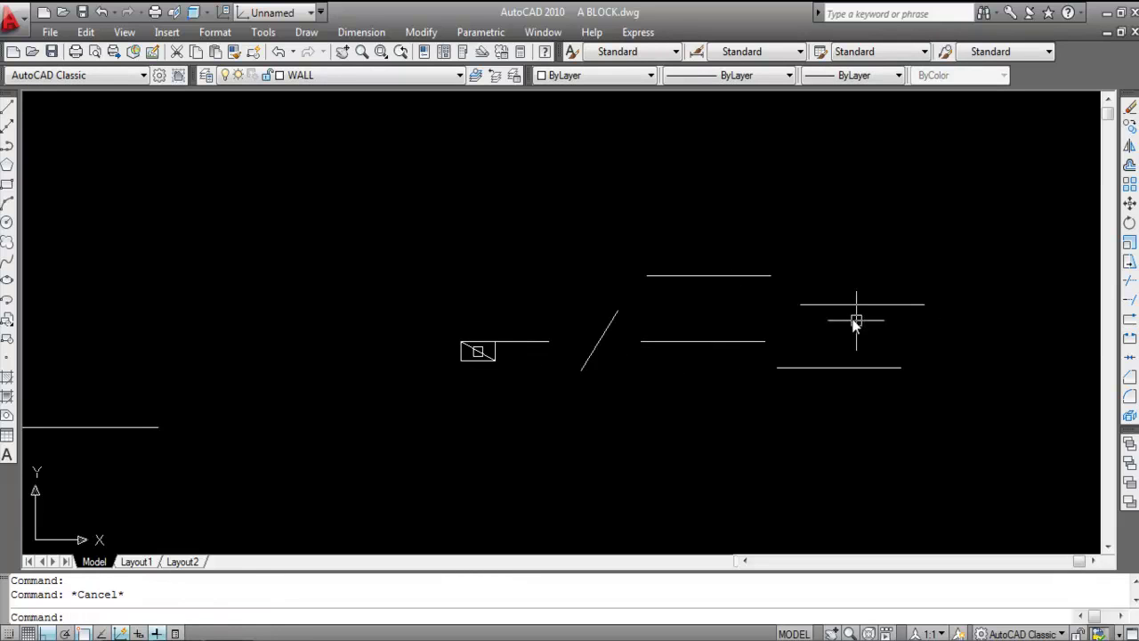
{"action": "scroll", "coordinate": [852, 318], "scroll_direction": "up", "scroll_amount": 2}
{"action": "left_click", "coordinate": [837, 427]}
{"action": "left_click", "coordinate": [780, 366]}
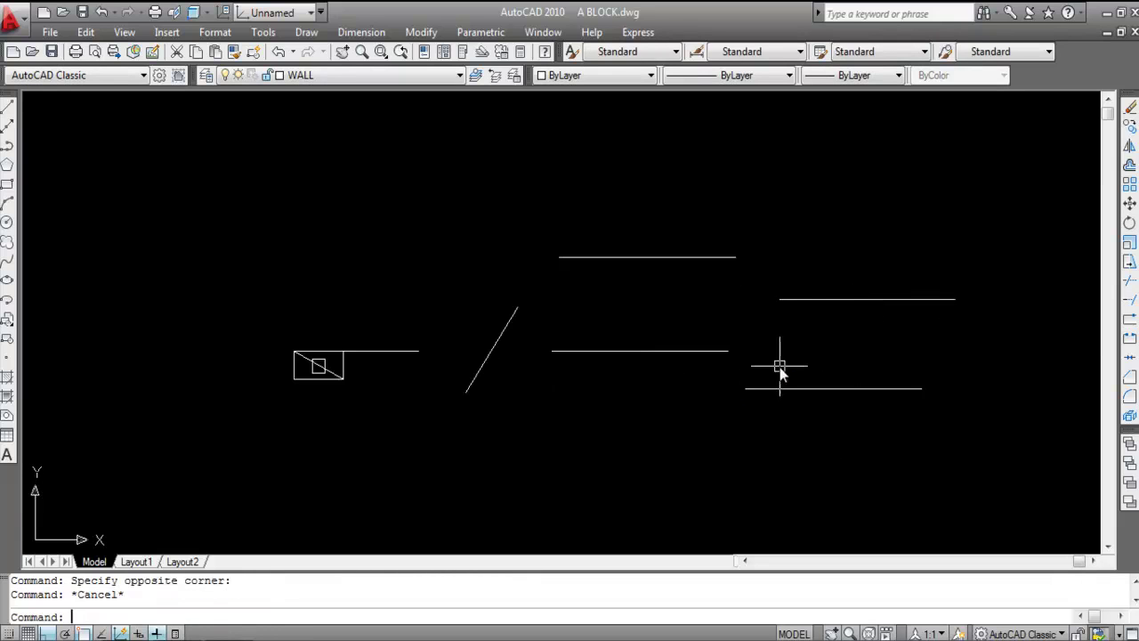
{"action": "scroll", "coordinate": [746, 365], "scroll_direction": "up", "scroll_amount": 2}
{"action": "left_click", "coordinate": [745, 398]}
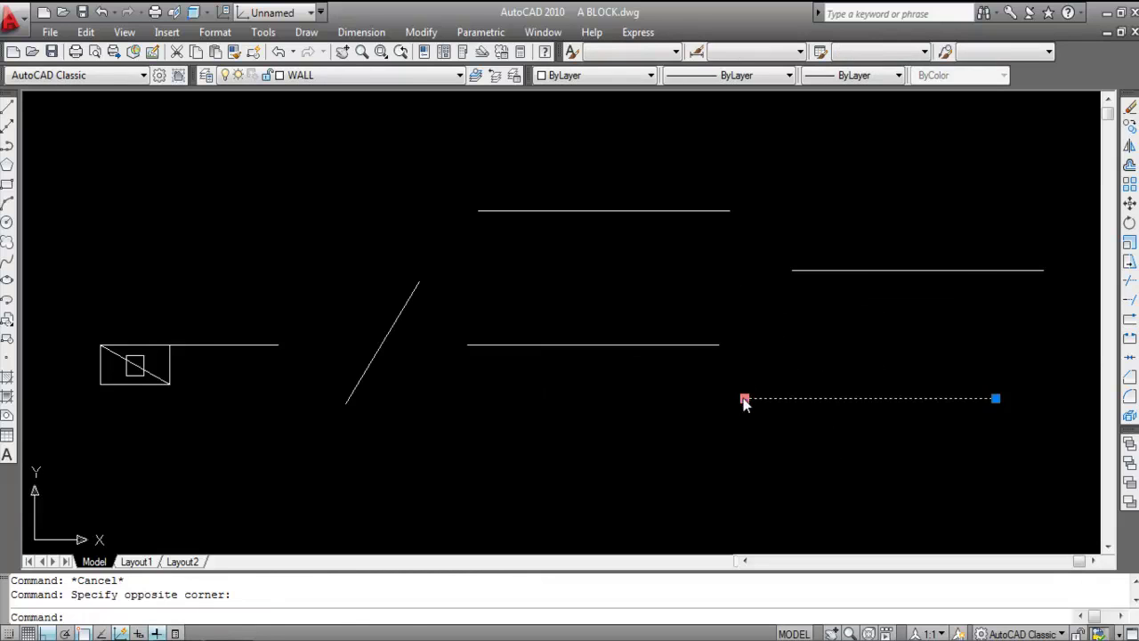
{"action": "left_click", "coordinate": [719, 345]}
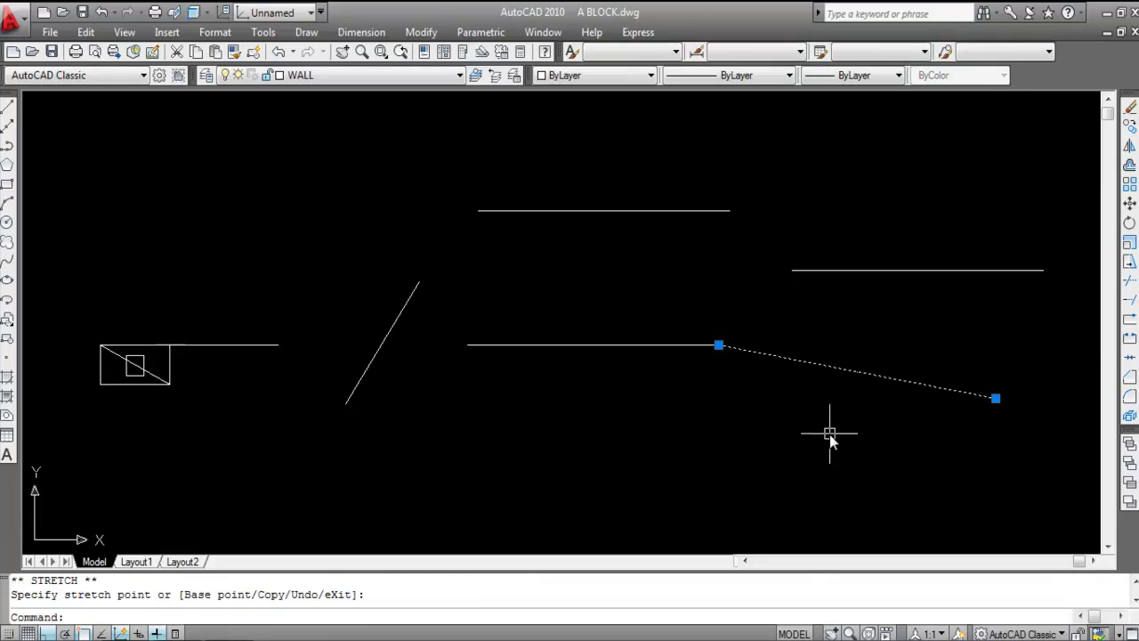
{"action": "key", "text": "Escape"}
{"action": "left_click", "coordinate": [790, 368]}
{"action": "left_click", "coordinate": [717, 333]}
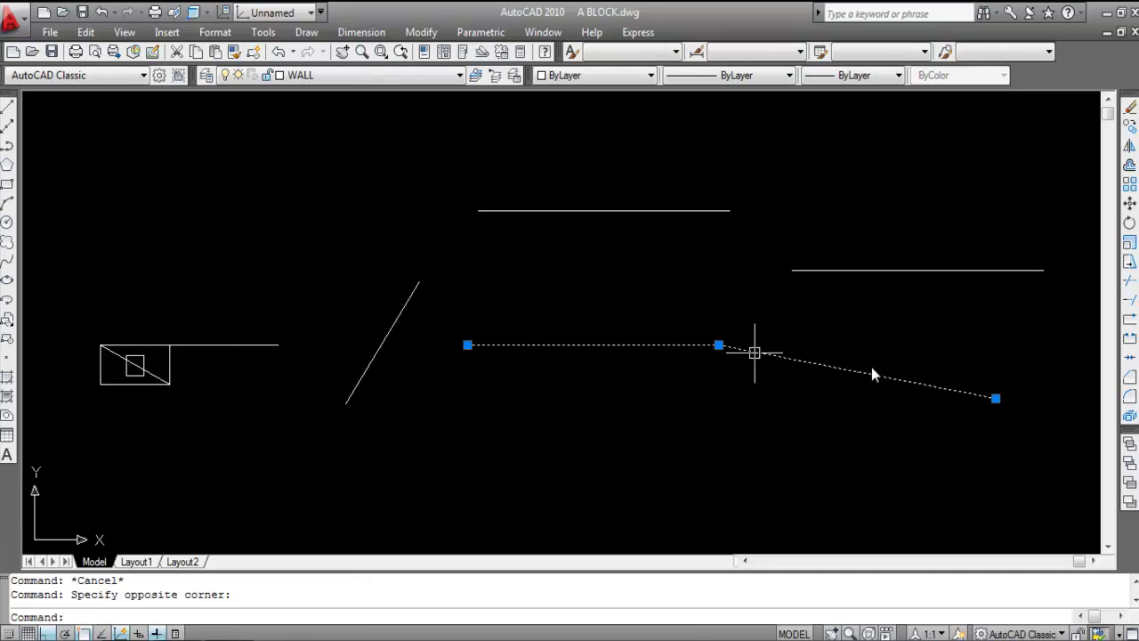
{"action": "key", "text": "Escape"}
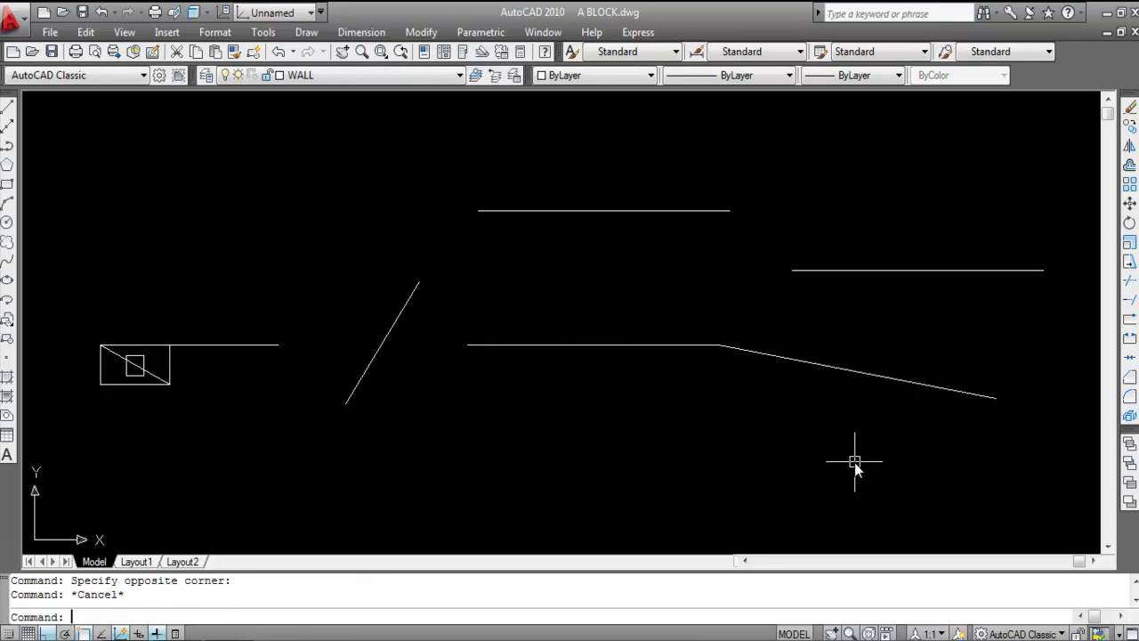
Step: Join the sloped line and middle horizontal line into one polyline, then reselect it to check
{"action": "type", "text": "J"}
{"action": "key", "text": "Return"}
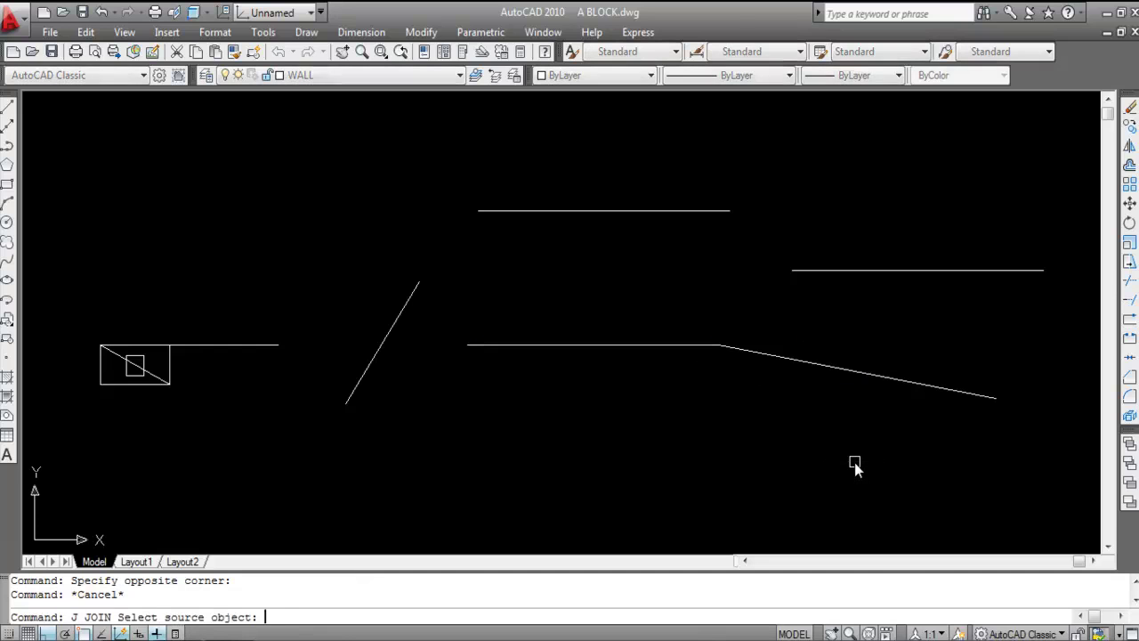
{"action": "left_click", "coordinate": [787, 358]}
{"action": "left_click", "coordinate": [662, 345]}
{"action": "key", "text": "Return"}
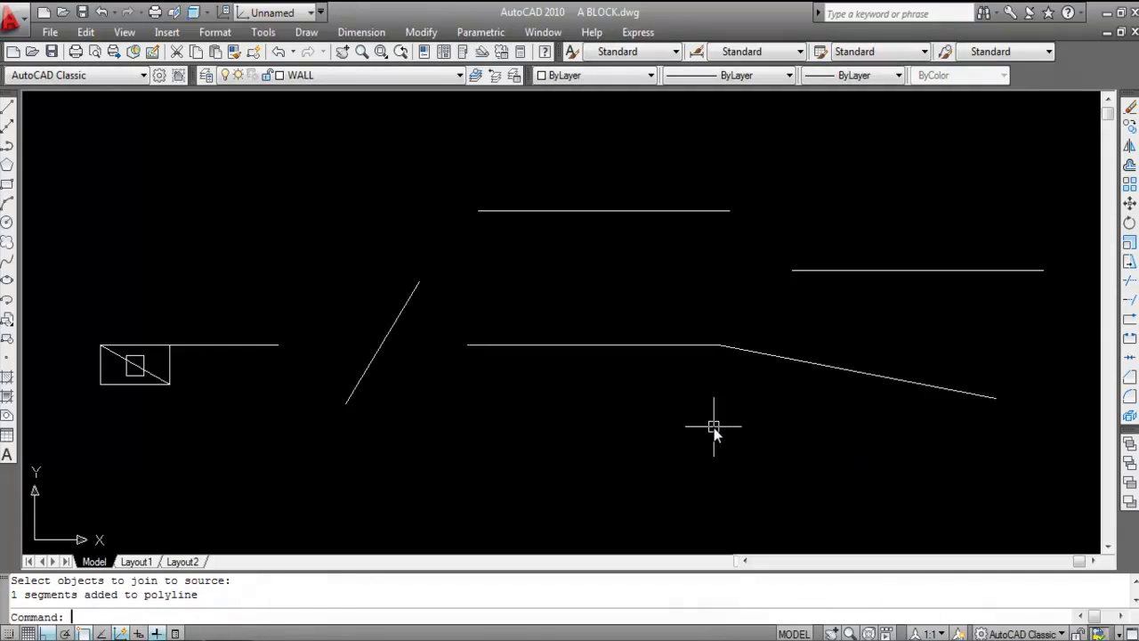
{"action": "left_click", "coordinate": [745, 353]}
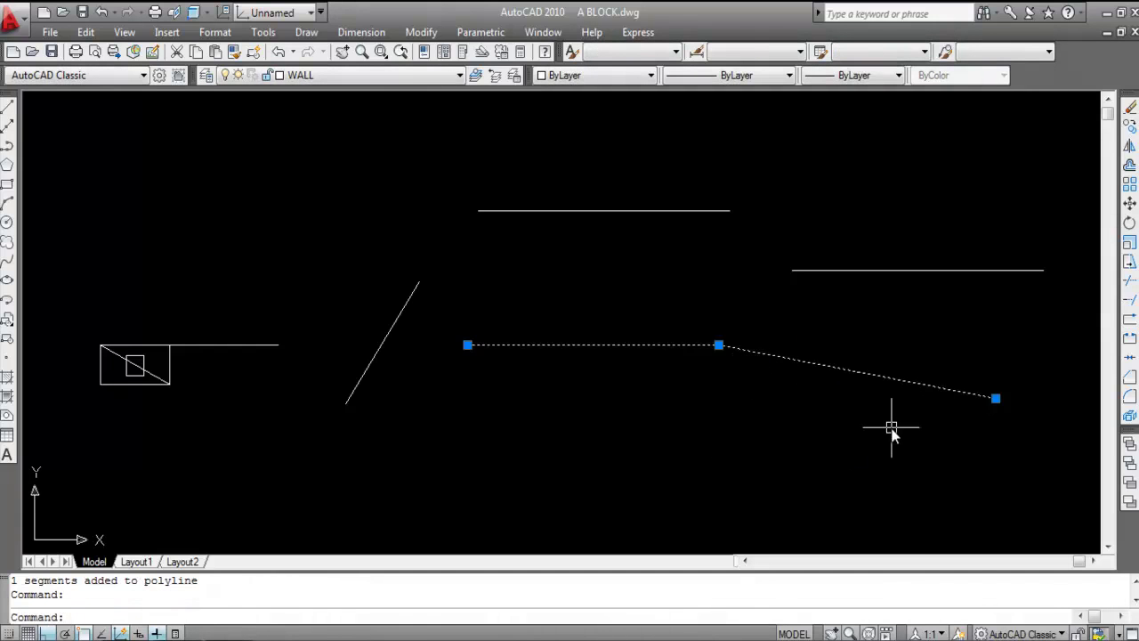
{"action": "key", "text": "Escape"}
{"action": "left_click", "coordinate": [878, 339]}
{"action": "left_click", "coordinate": [828, 391]}
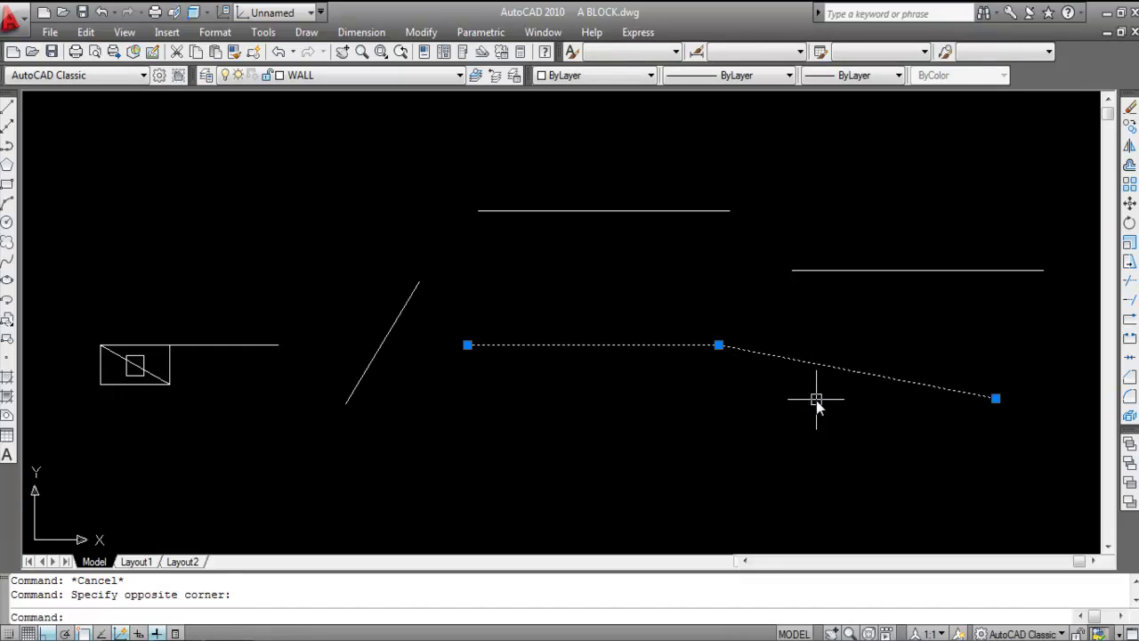
{"action": "key", "text": "Escape"}
Step: Undo the join, then stretch the lower-right line's left end onto the upper-right line's left end
{"action": "key", "text": "ctrl+z"}
{"action": "key", "text": "ctrl+z"}
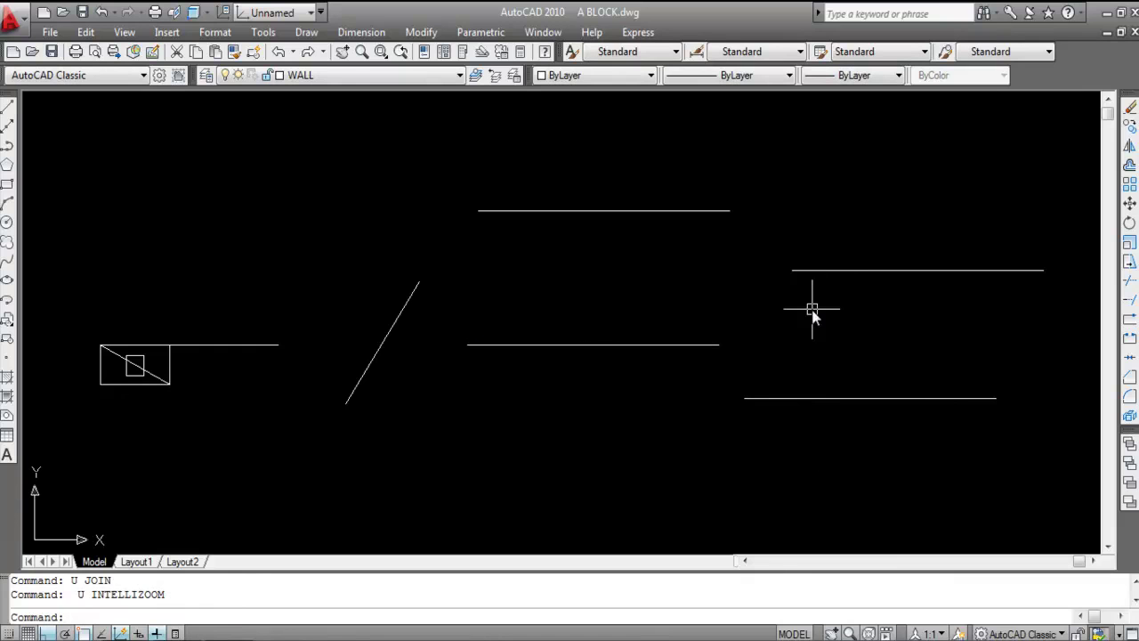
{"action": "left_click", "coordinate": [804, 400]}
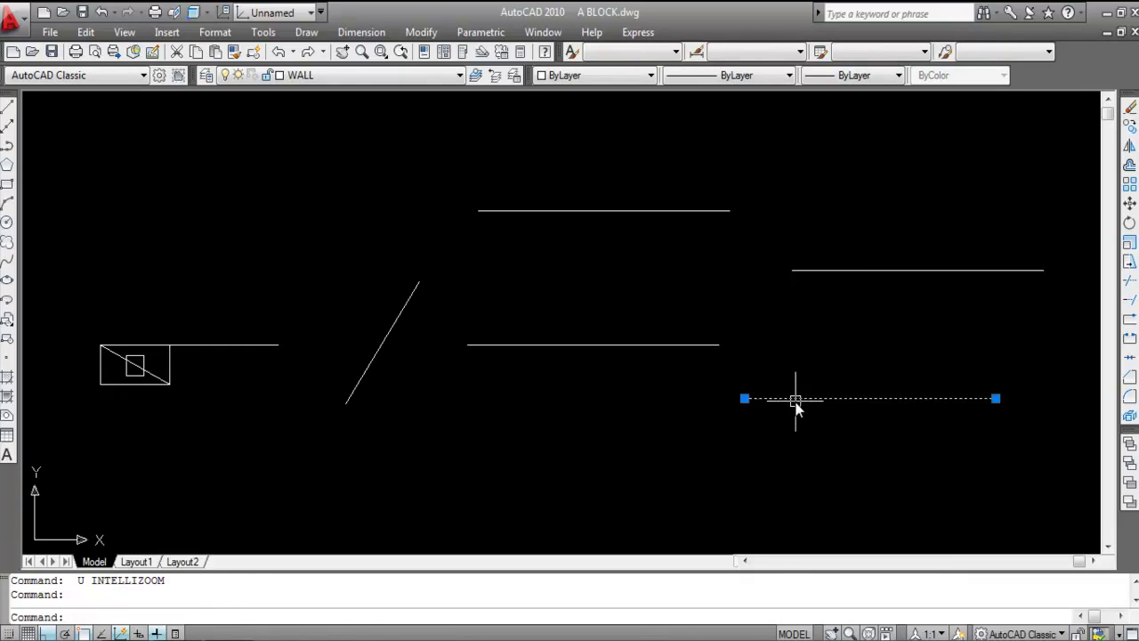
{"action": "left_click", "coordinate": [744, 398]}
{"action": "left_click", "coordinate": [793, 270]}
{"action": "key", "text": "Escape"}
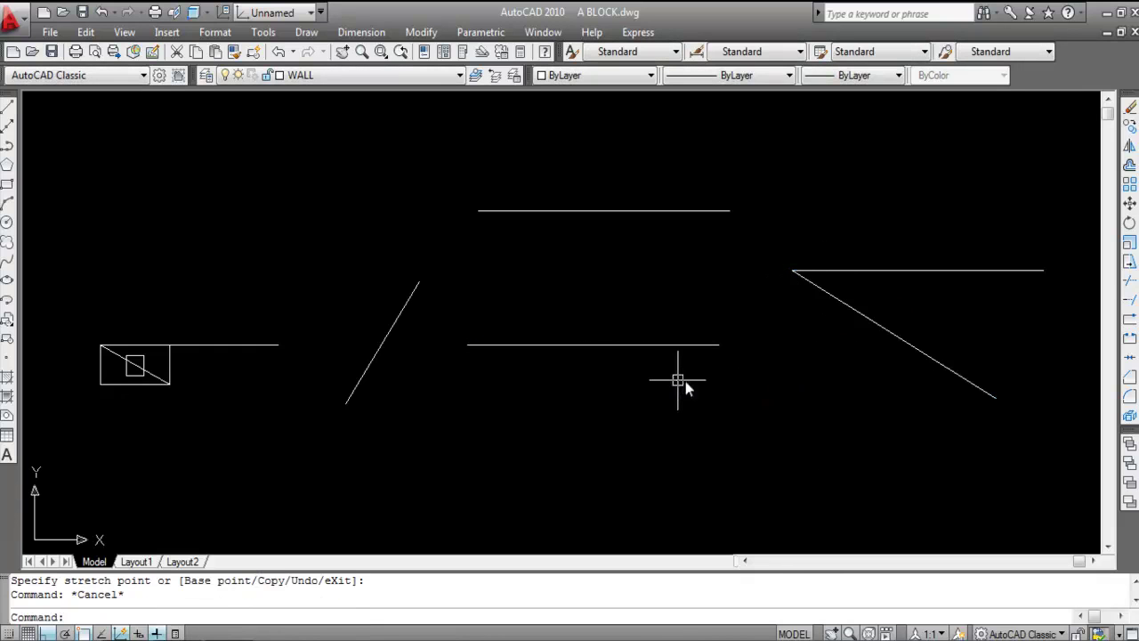
{"action": "scroll", "coordinate": [736, 365], "scroll_direction": "down", "scroll_amount": 2}
{"action": "scroll", "coordinate": [871, 321], "scroll_direction": "up", "scroll_amount": 2}
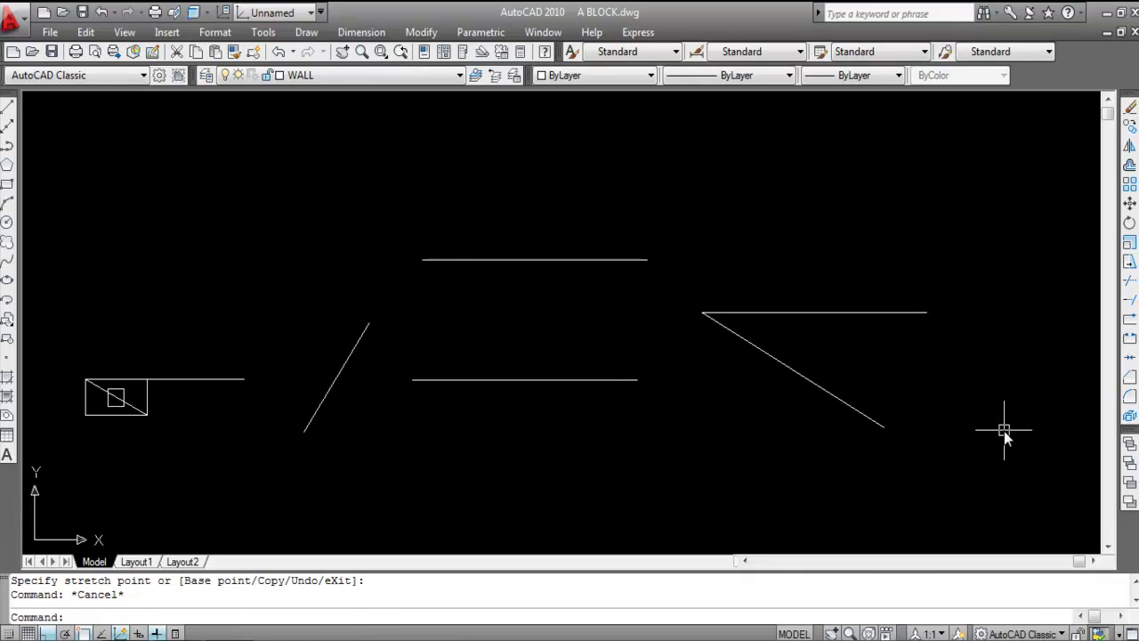
Step: Join the upper-right line and the diagonal into one polyline with J
{"action": "type", "text": "J"}
{"action": "key", "text": "Return"}
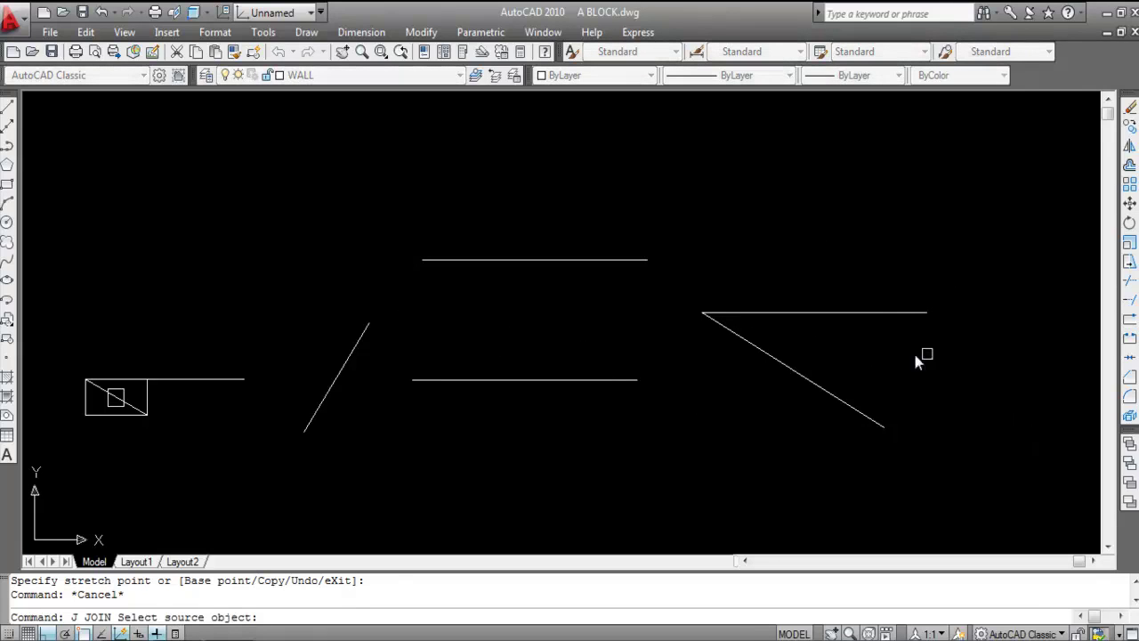
{"action": "left_click", "coordinate": [837, 313]}
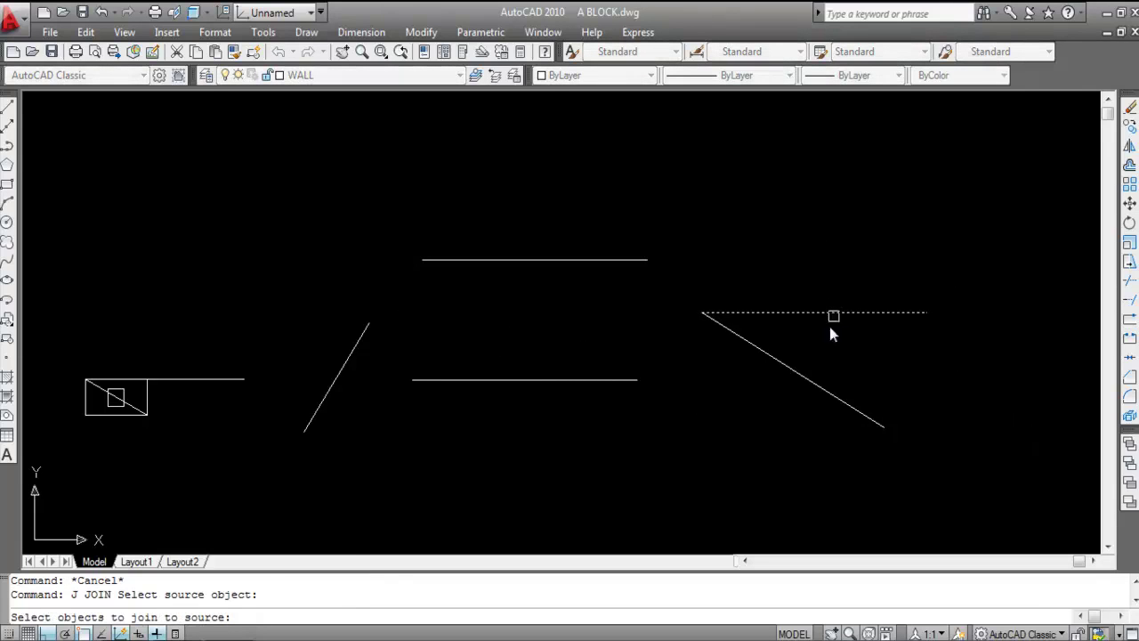
{"action": "left_click", "coordinate": [784, 368]}
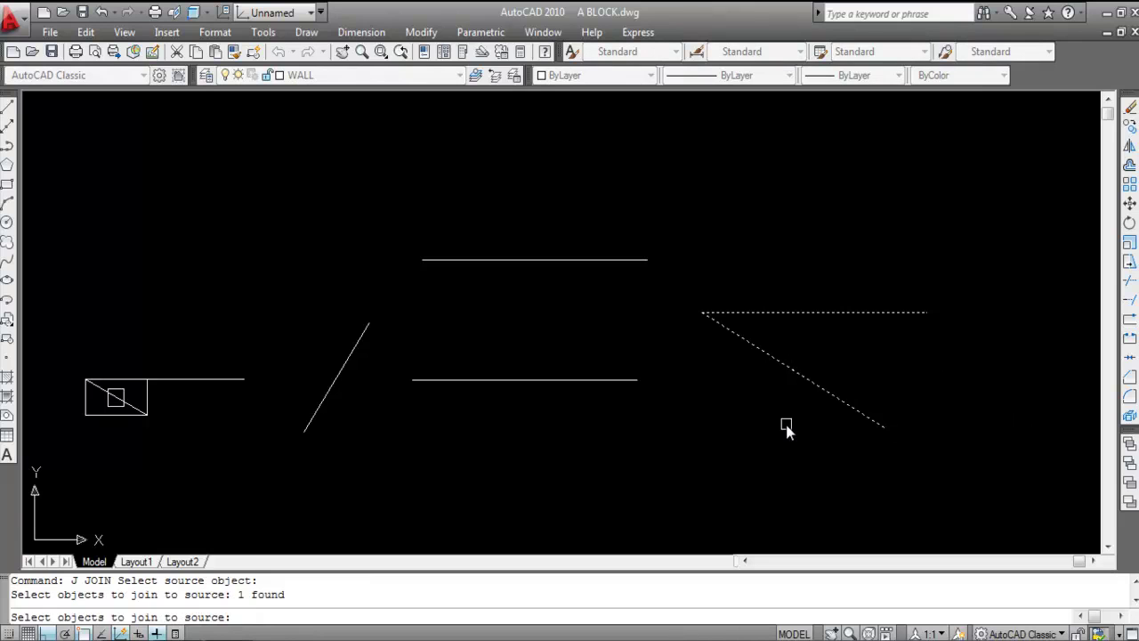
{"action": "key", "text": "Return"}
Step: Check the joined polyline by selecting it, then undo back to separate horizontal lines
{"action": "left_click", "coordinate": [789, 365]}
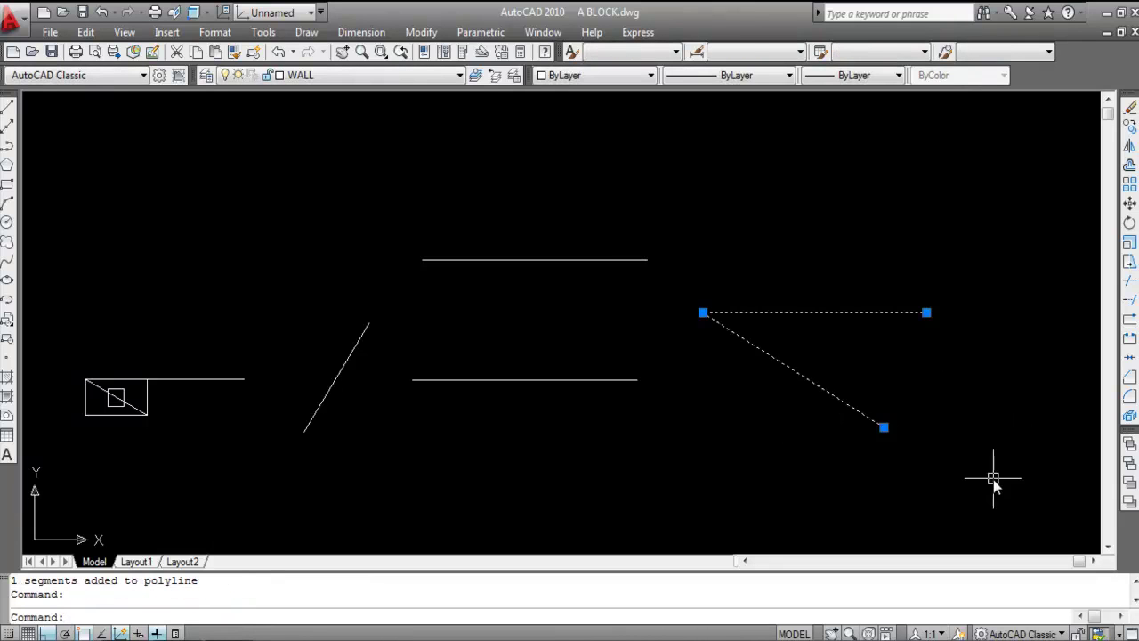
{"action": "key", "text": "Escape"}
{"action": "left_click", "coordinate": [926, 356]}
{"action": "left_click", "coordinate": [875, 284]}
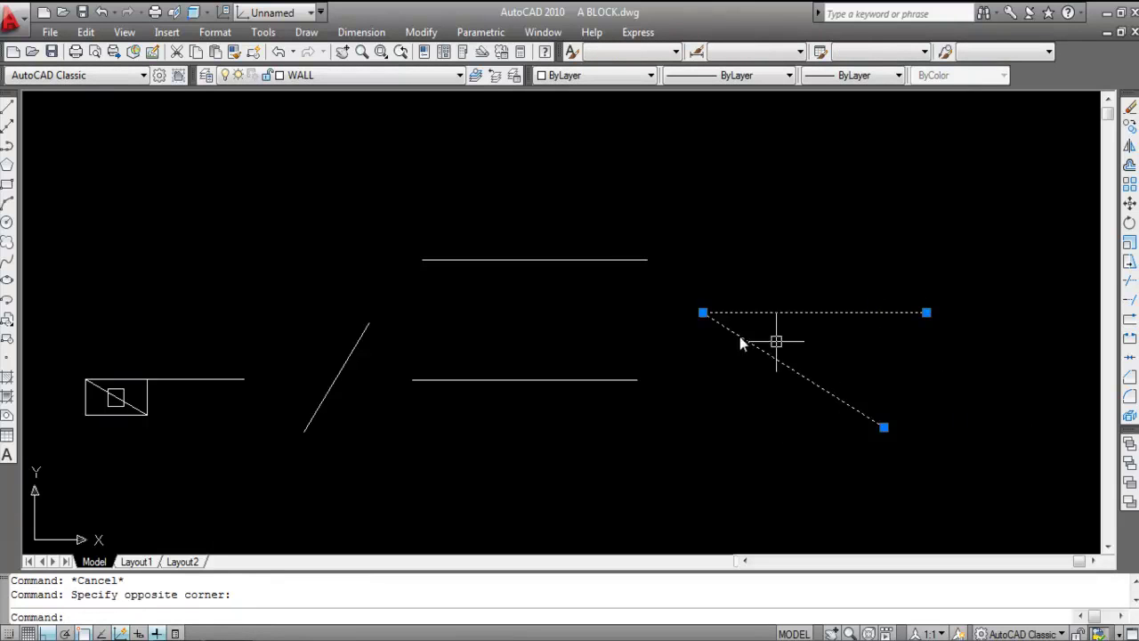
{"action": "key", "text": "Escape"}
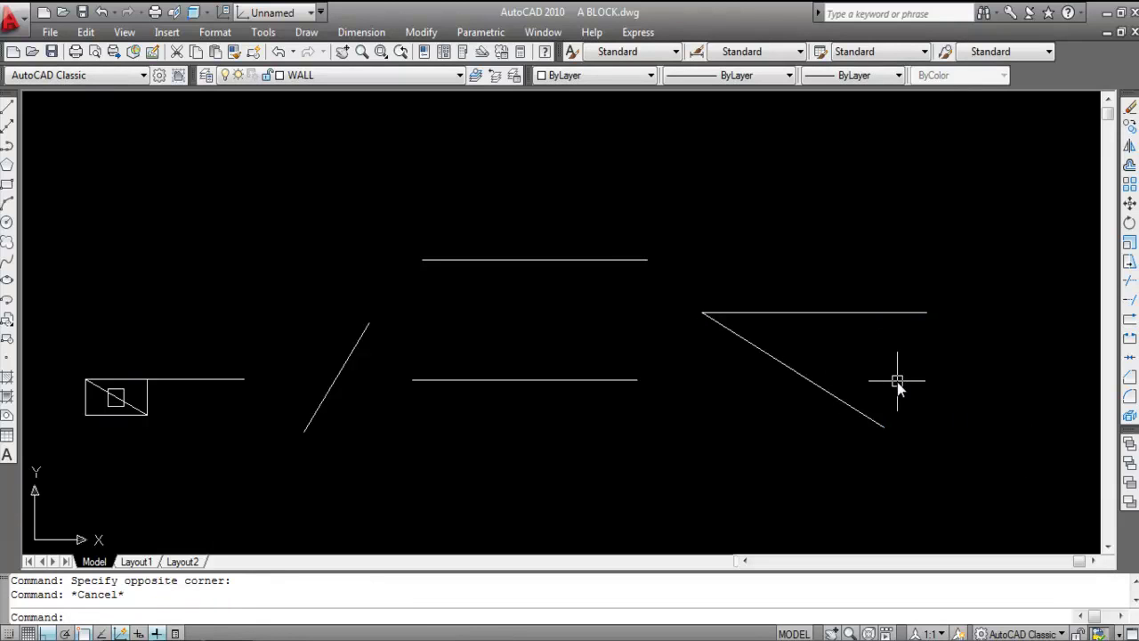
{"action": "key", "text": "ctrl+z"}
{"action": "key", "text": "ctrl+z"}
{"action": "key", "text": "ctrl+z"}
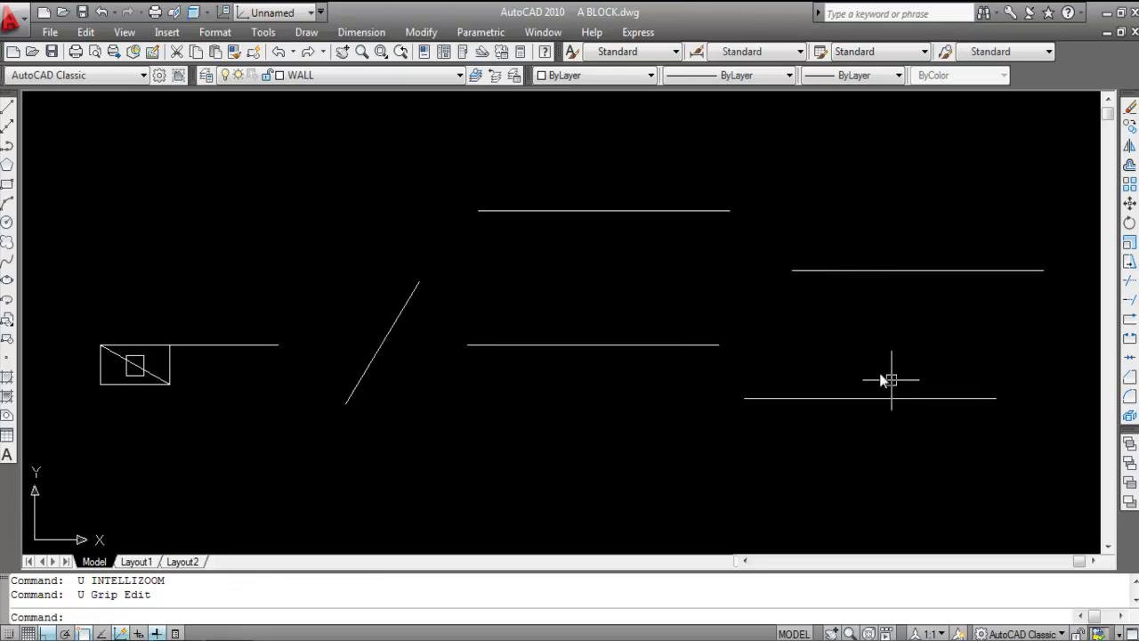
Step: Stretch the upper-right line's left endpoint onto the top line's right end
{"action": "left_click", "coordinate": [798, 270]}
{"action": "left_click", "coordinate": [793, 270]}
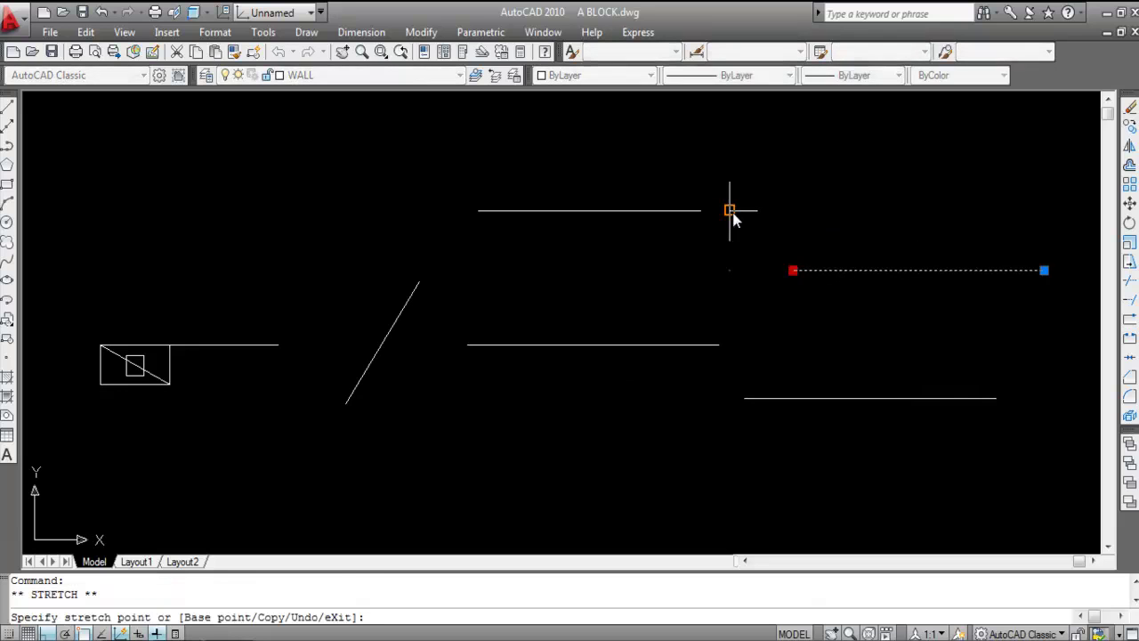
{"action": "left_click", "coordinate": [730, 211]}
{"action": "key", "text": "Escape"}
Step: Join the sloped line and the top horizontal line into one polyline, then verify it by selecting it
{"action": "type", "text": "j"}
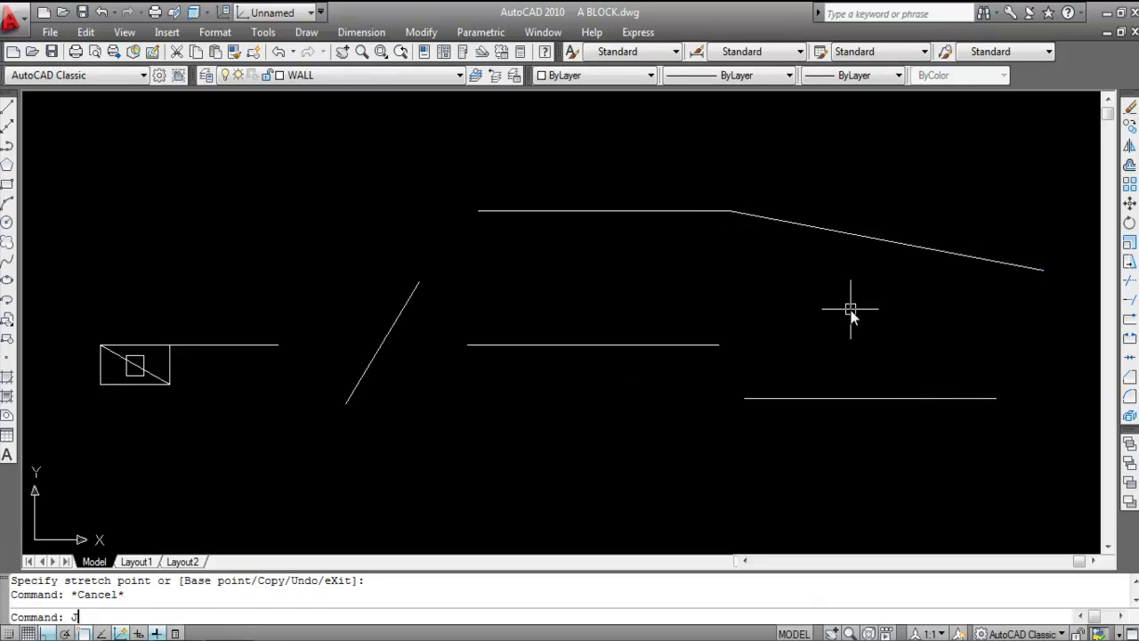
{"action": "key", "text": "Return"}
{"action": "left_click", "coordinate": [792, 219]}
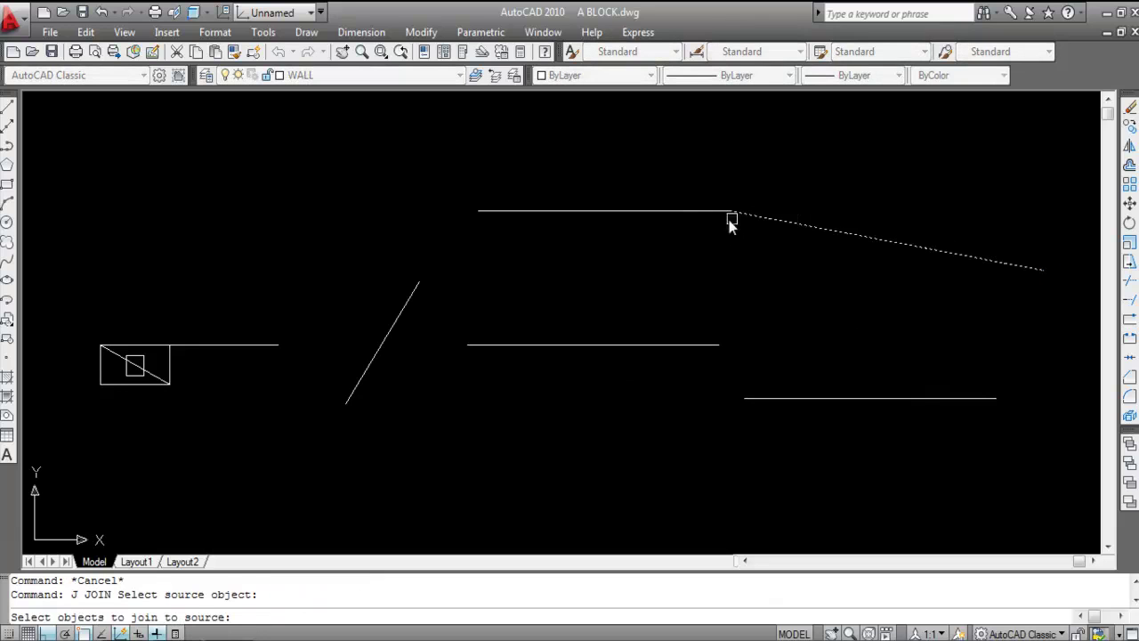
{"action": "left_click", "coordinate": [681, 212]}
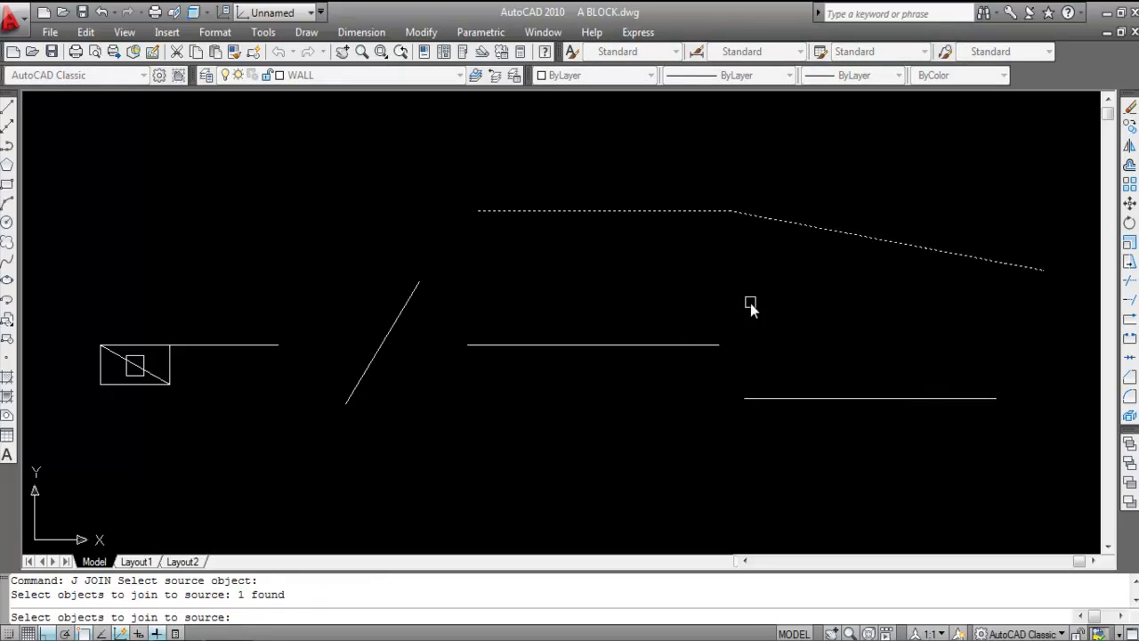
{"action": "key", "text": "Return"}
{"action": "left_click", "coordinate": [762, 217]}
{"action": "key", "text": "Escape"}
{"action": "left_click", "coordinate": [863, 258]}
{"action": "left_click", "coordinate": [840, 220]}
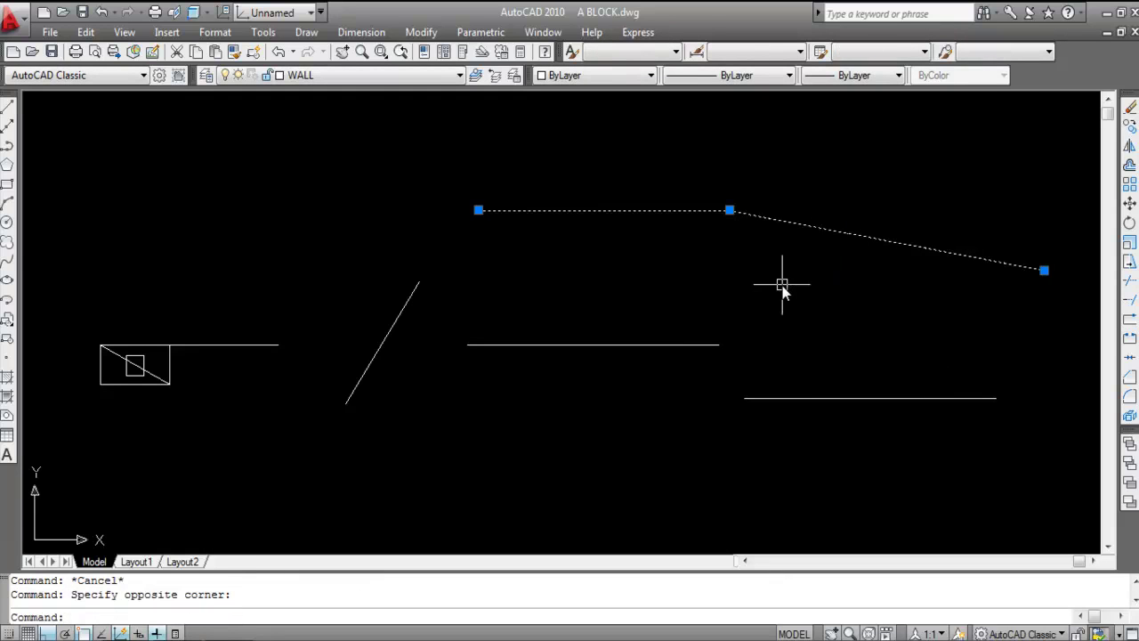
{"action": "key", "text": "Escape"}
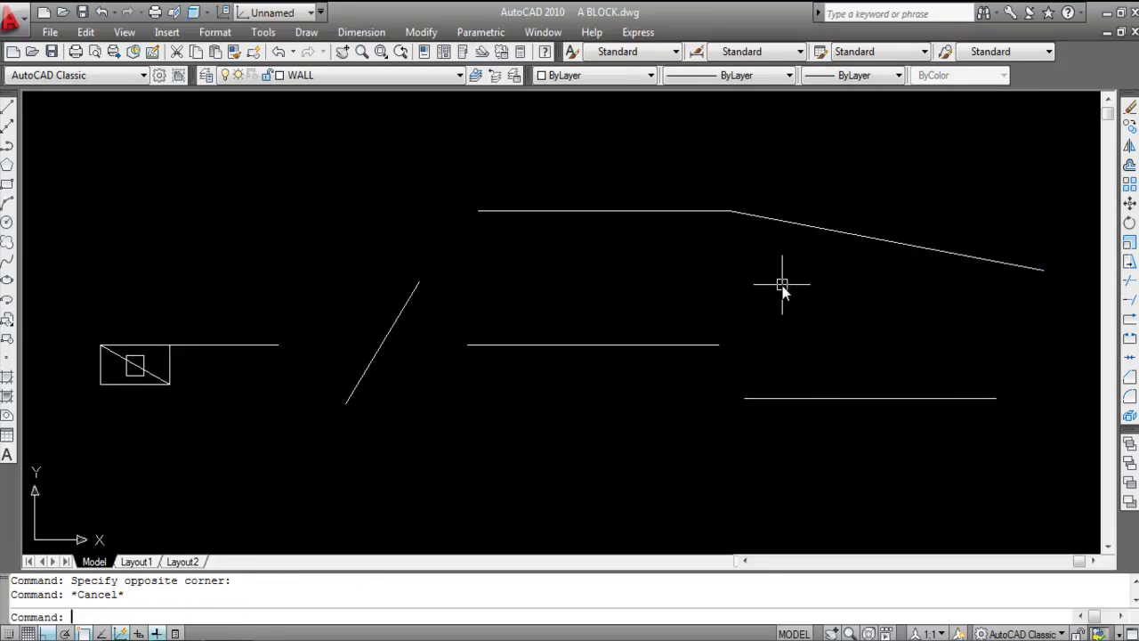
Step: Stretch the lower line's left endpoint onto the middle line's right end
{"action": "left_click", "coordinate": [790, 398]}
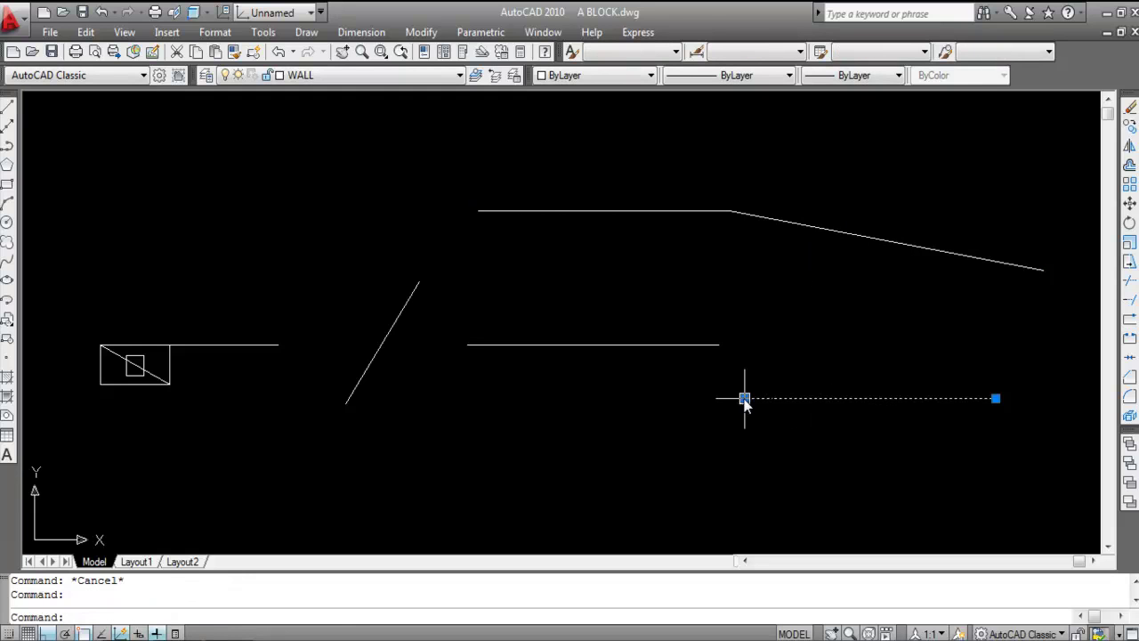
{"action": "left_click", "coordinate": [744, 398]}
{"action": "left_click", "coordinate": [719, 342]}
{"action": "key", "text": "Escape"}
Step: Select the sloped line and the middle horizontal line in turn to confirm they are separate
{"action": "left_click", "coordinate": [775, 353]}
{"action": "left_click", "coordinate": [757, 381]}
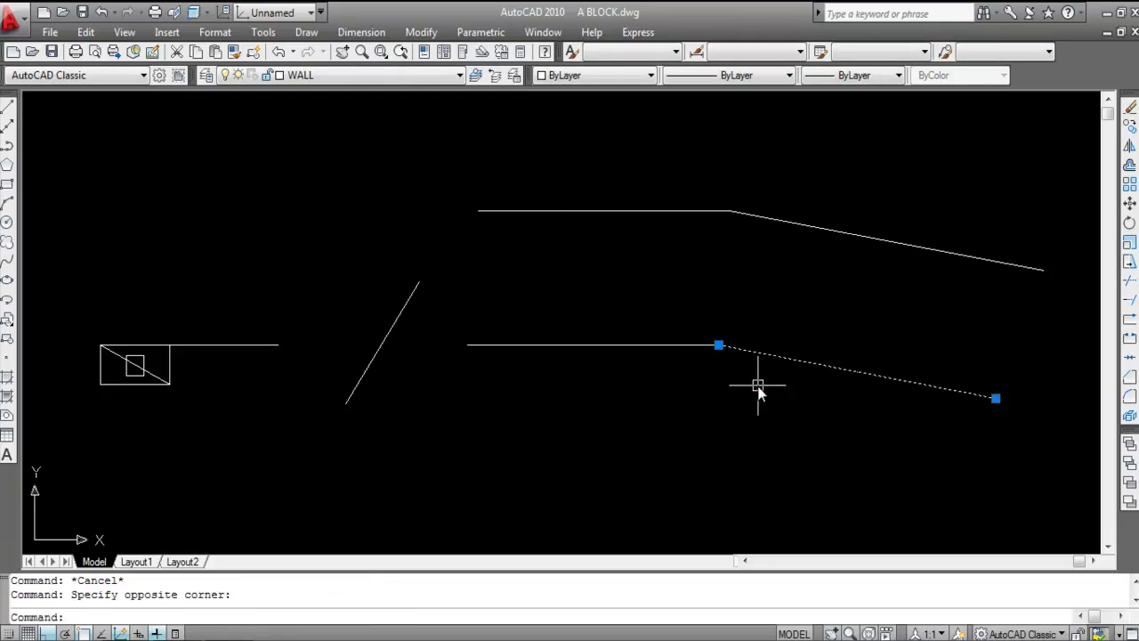
{"action": "left_click", "coordinate": [616, 382]}
{"action": "left_click", "coordinate": [575, 300]}
{"action": "key", "text": "Escape"}
{"action": "left_click", "coordinate": [621, 322]}
{"action": "left_click", "coordinate": [599, 384]}
{"action": "key", "text": "Escape"}
{"action": "left_click", "coordinate": [849, 344]}
{"action": "left_click", "coordinate": [808, 432]}
{"action": "key", "text": "Escape"}
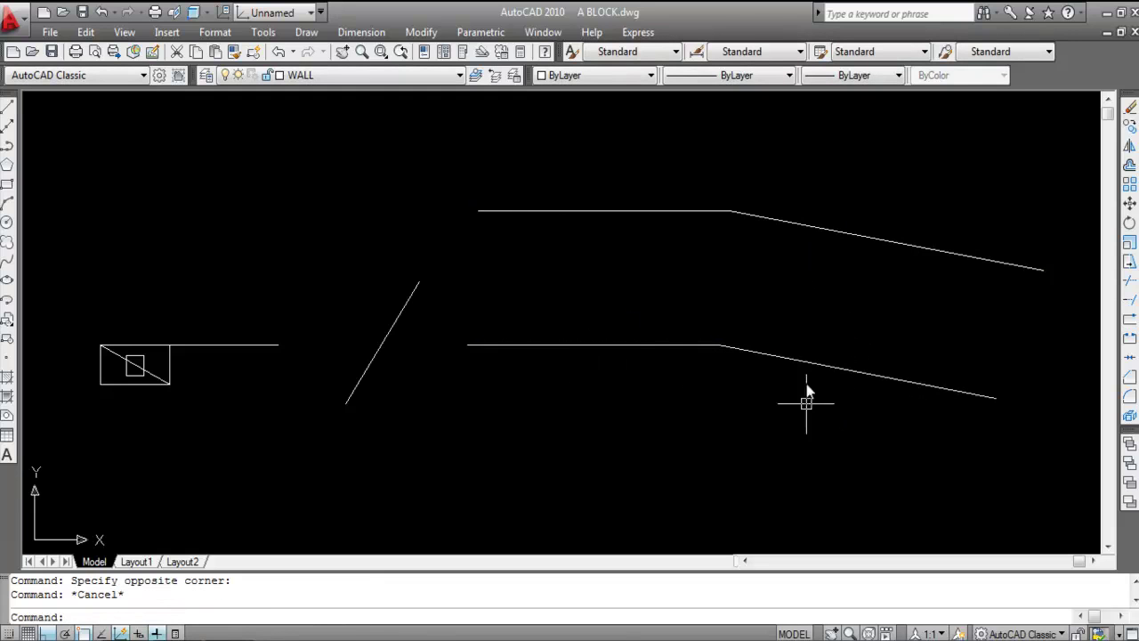
Step: Join the sloped lower line and the middle horizontal line into one polyline with J
{"action": "type", "text": "j"}
{"action": "key", "text": "Return"}
{"action": "left_click", "coordinate": [749, 354]}
{"action": "left_click", "coordinate": [618, 346]}
{"action": "key", "text": "Return"}
Step: Select the lower and upper polylines to confirm each is a single joined object
{"action": "left_click", "coordinate": [750, 354]}
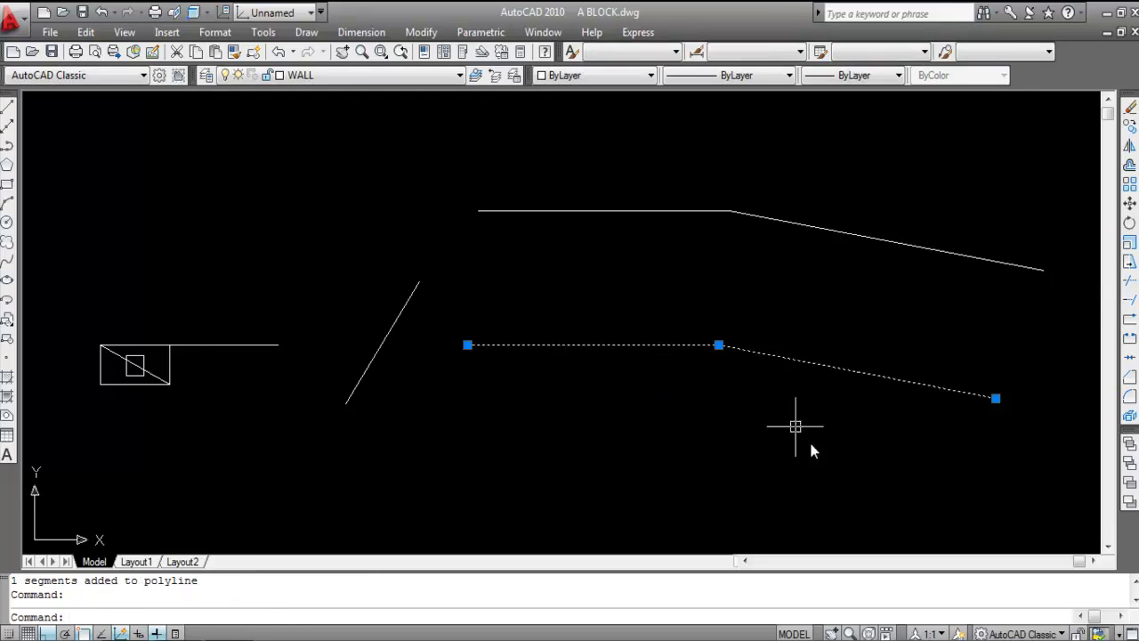
{"action": "key", "text": "Escape"}
{"action": "key", "text": "Escape"}
{"action": "left_click", "coordinate": [835, 377]}
{"action": "left_click", "coordinate": [792, 333]}
{"action": "key", "text": "Escape"}
{"action": "left_click", "coordinate": [842, 233]}
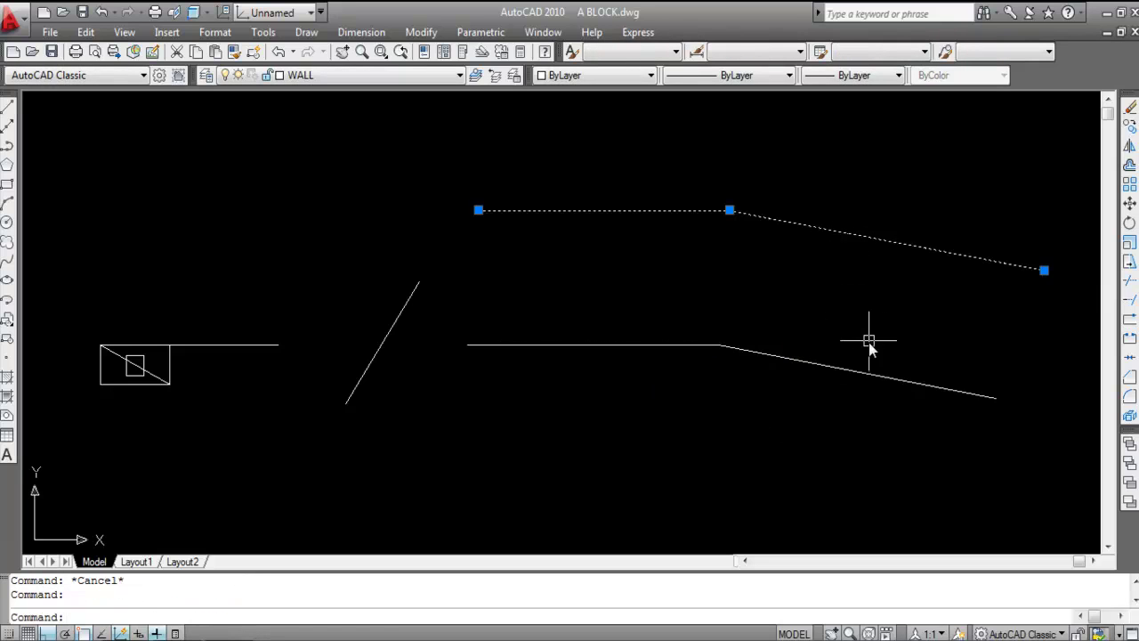
{"action": "key", "text": "Escape"}
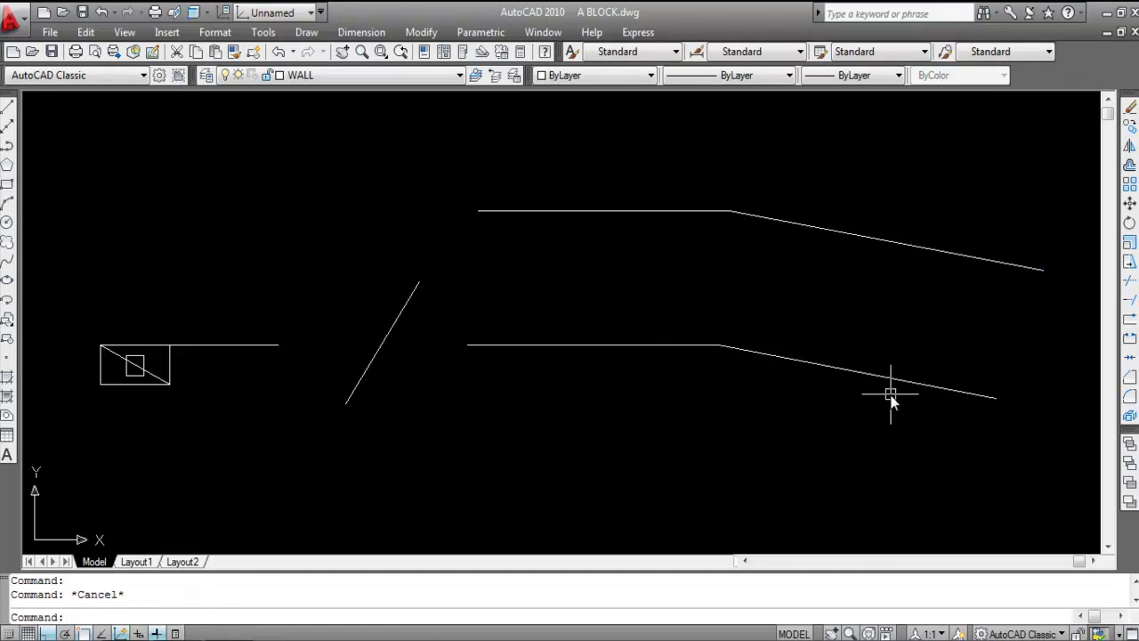
{"action": "scroll", "coordinate": [927, 414], "scroll_direction": "down", "scroll_amount": 2}
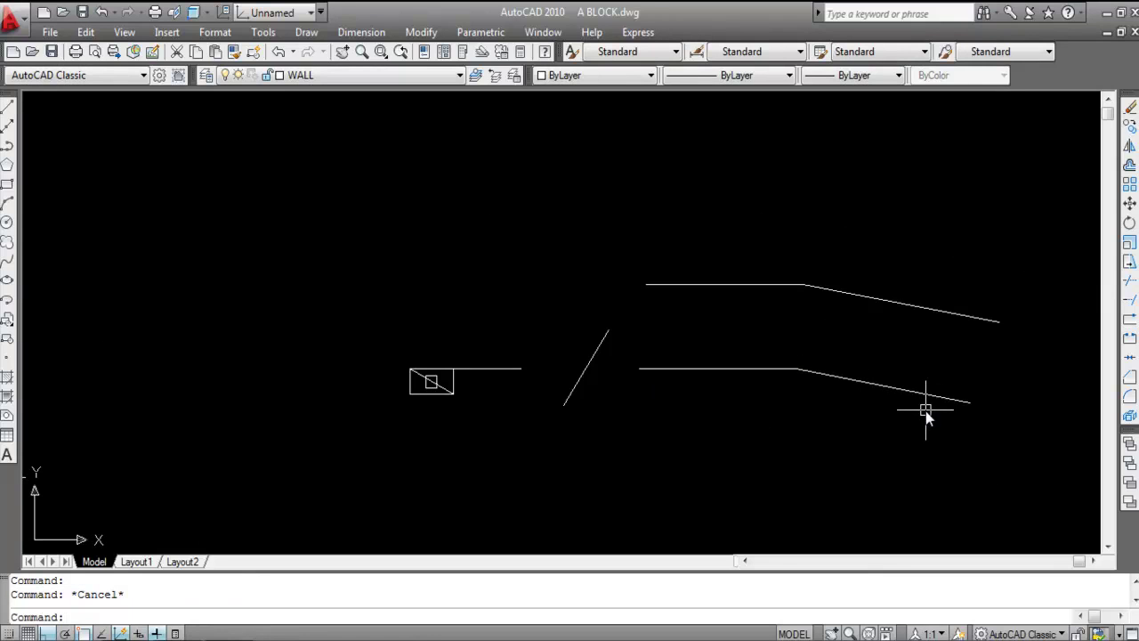
{"action": "left_click", "coordinate": [816, 396]}
{"action": "key", "text": "Delete"}
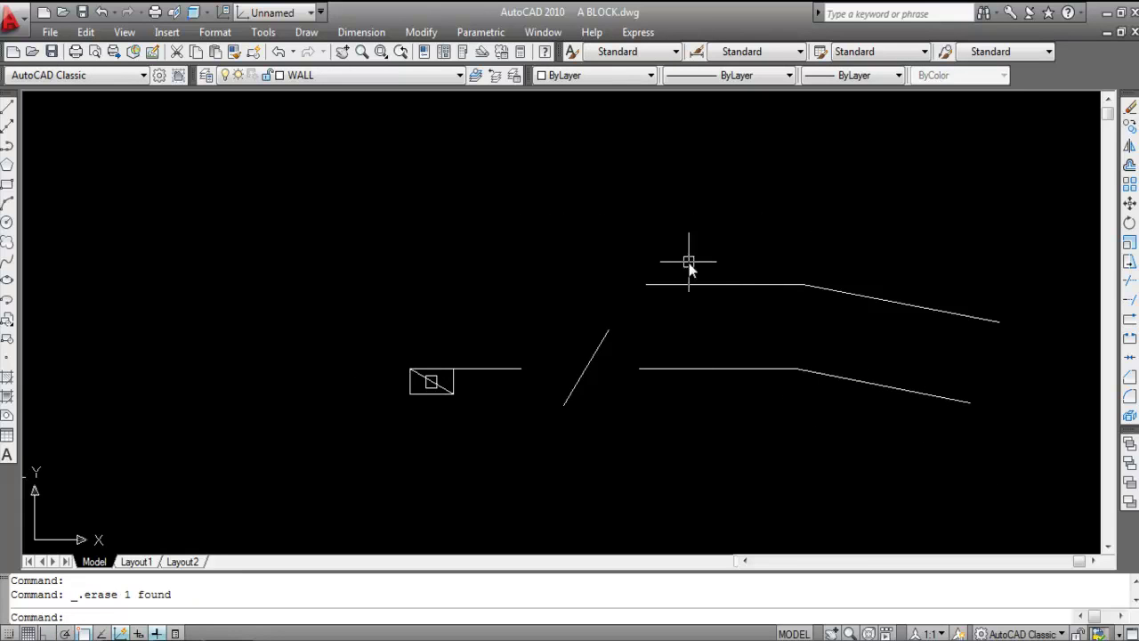
{"action": "scroll", "coordinate": [690, 262], "scroll_direction": "down", "scroll_amount": 2}
{"action": "scroll", "coordinate": [648, 406], "scroll_direction": "up", "scroll_amount": 2}
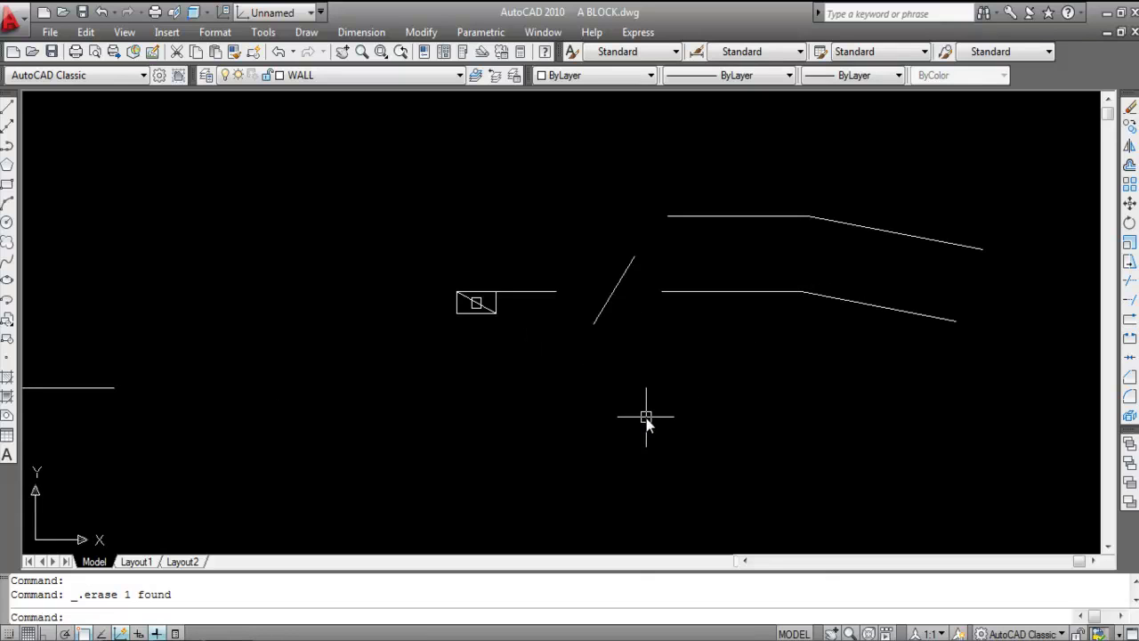
{"action": "left_click_drag", "start_coordinate": [647, 422], "coordinate": [569, 419]}
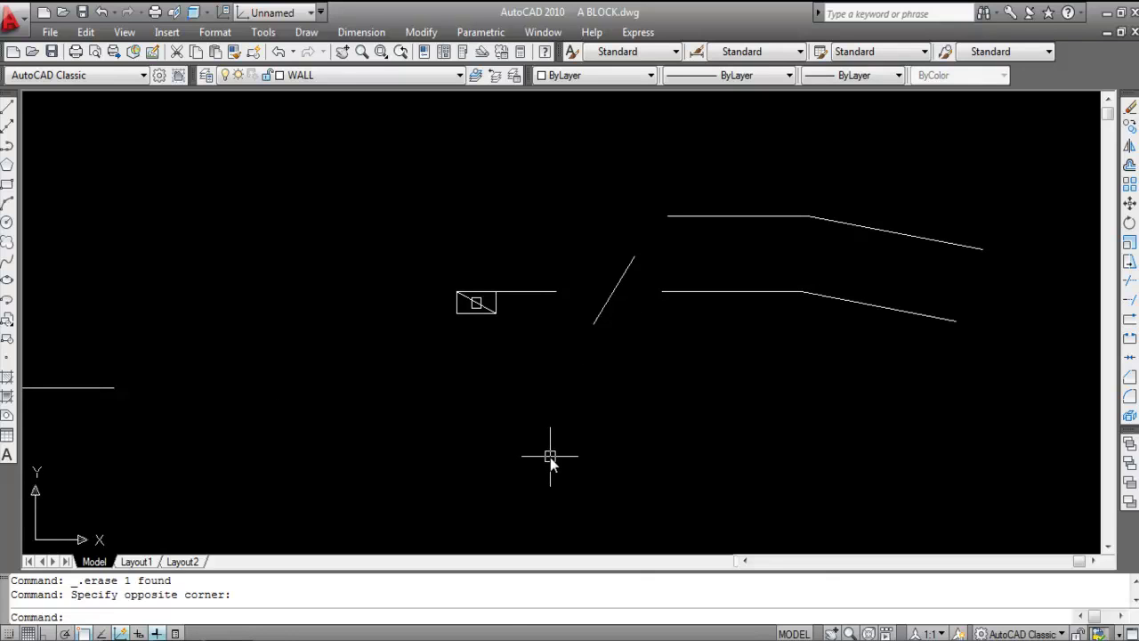
Step: Draw a three-point half-circle arc below the lines with ARC
{"action": "type", "text": "ARC"}
{"action": "key", "text": "Return"}
{"action": "scroll", "coordinate": [550, 459], "scroll_direction": "up", "scroll_amount": 3}
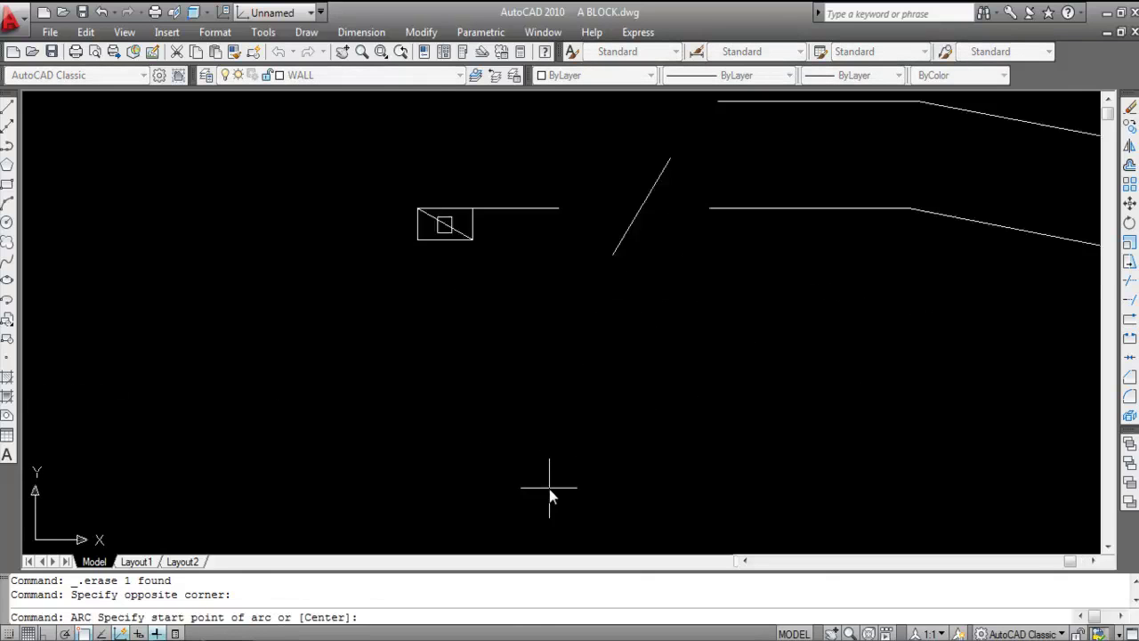
{"action": "left_click", "coordinate": [471, 411]}
{"action": "left_click", "coordinate": [570, 291]}
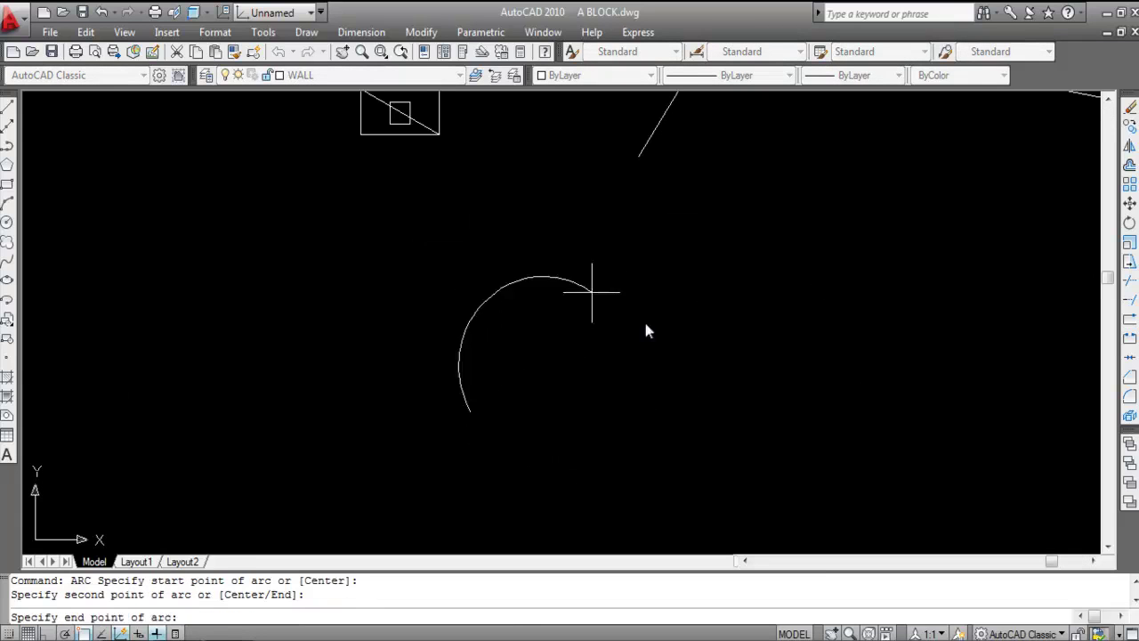
{"action": "left_click", "coordinate": [721, 415]}
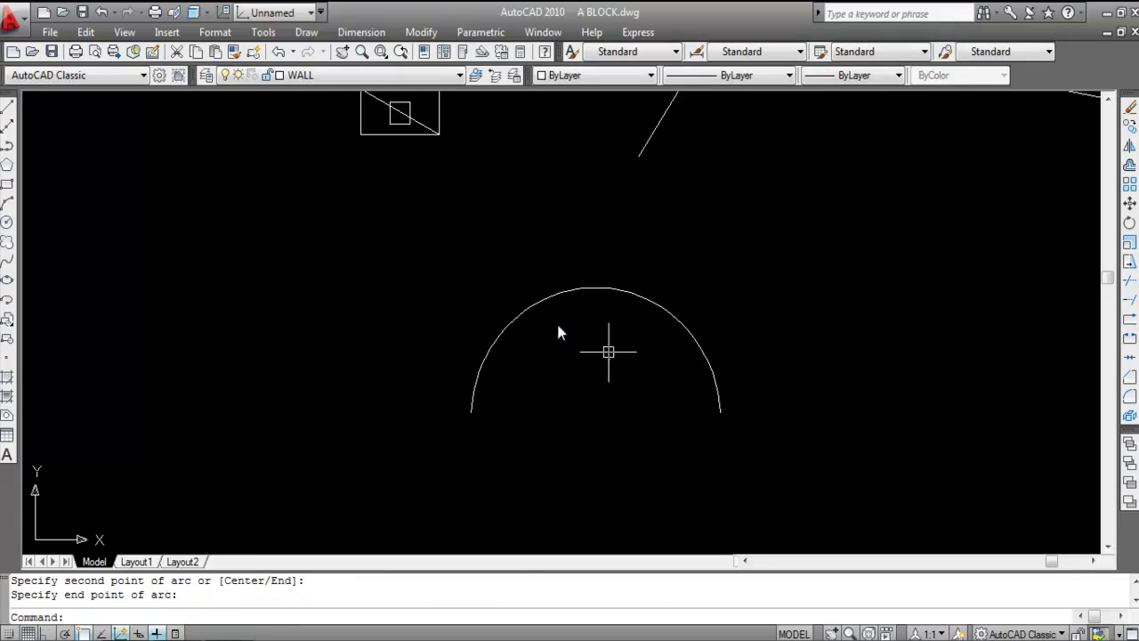
{"action": "scroll", "coordinate": [538, 316], "scroll_direction": "down", "scroll_amount": 2}
Step: Draw a polyline segment straight down from the arc's right endpoint
{"action": "type", "text": "pl"}
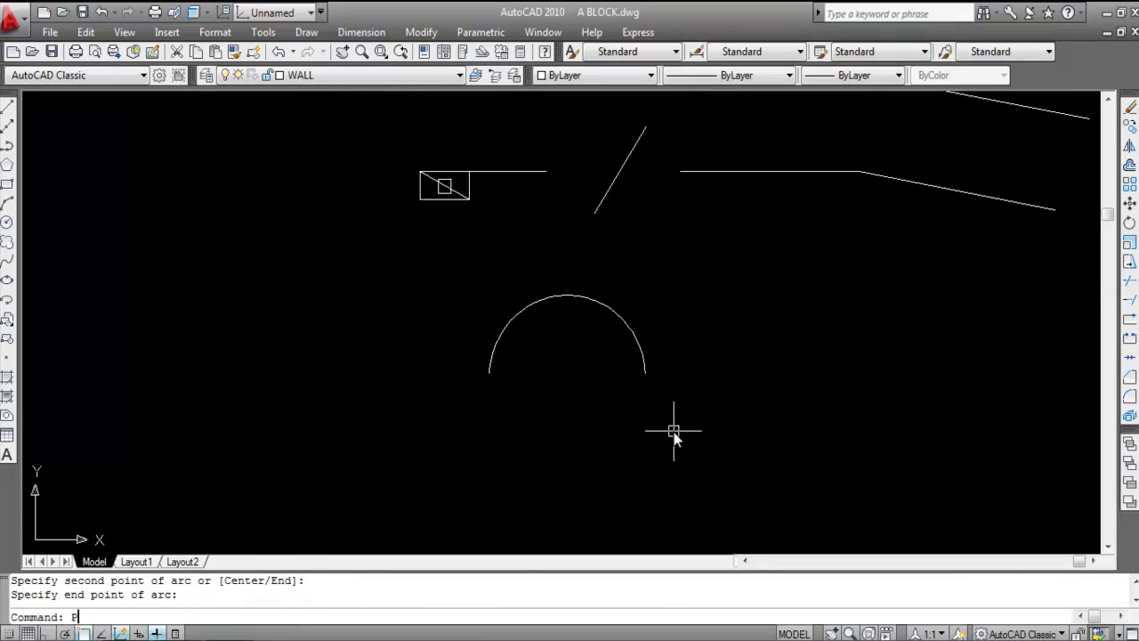
{"action": "key", "text": "Return"}
{"action": "left_click", "coordinate": [645, 372]}
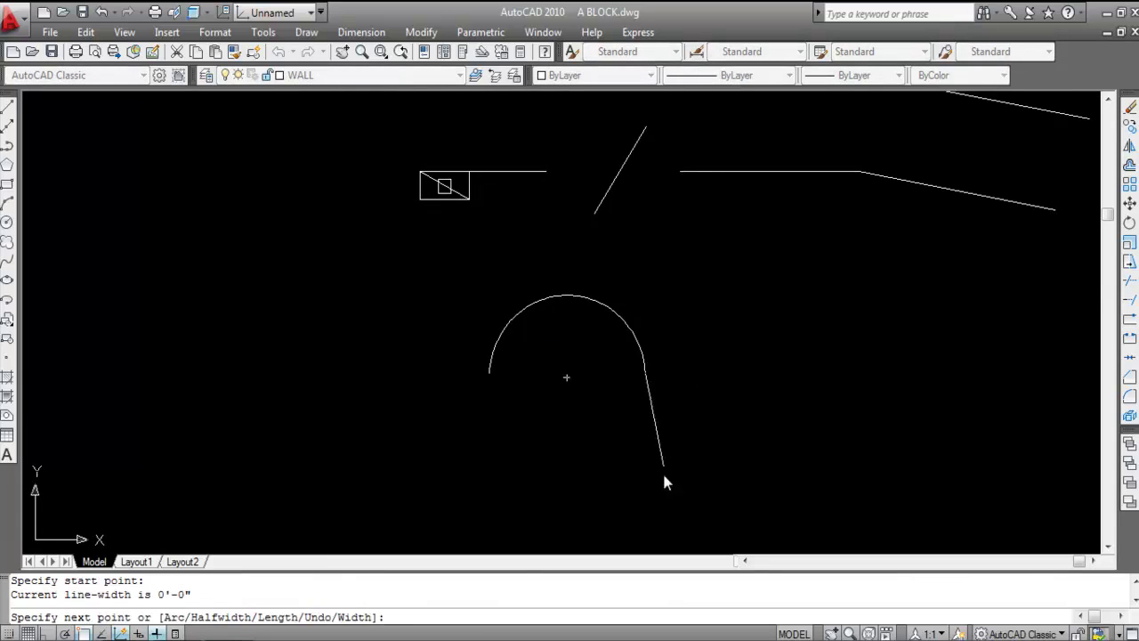
{"action": "left_click", "coordinate": [652, 496]}
{"action": "key", "text": "Escape"}
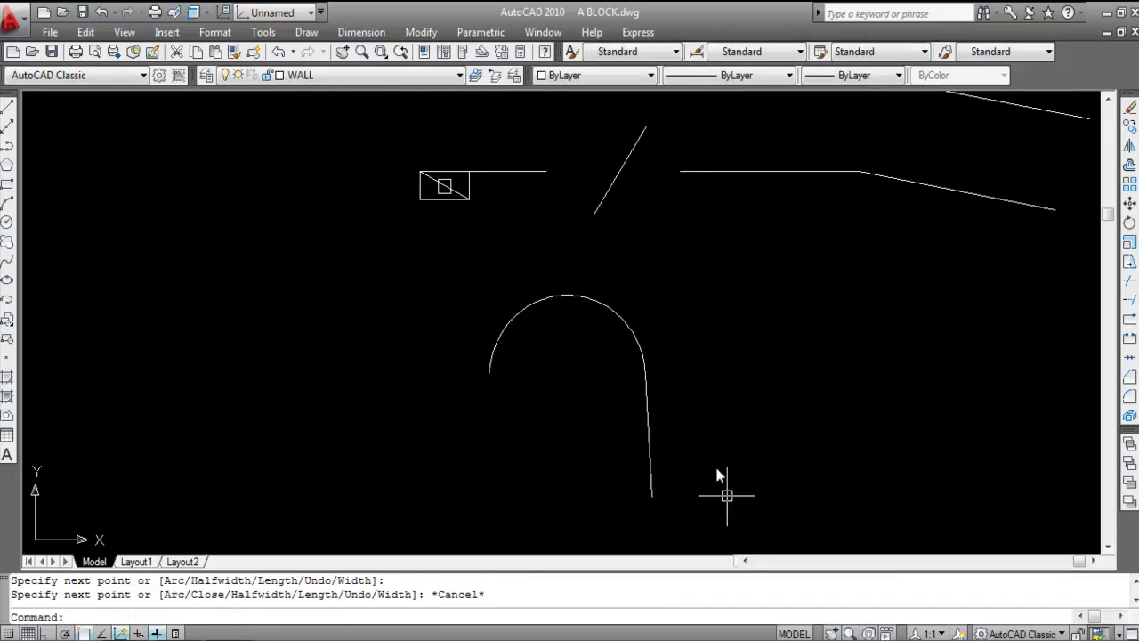
Step: Select the downward segment and the arc together to check they are separate objects
{"action": "left_click", "coordinate": [649, 420]}
{"action": "left_click", "coordinate": [603, 309]}
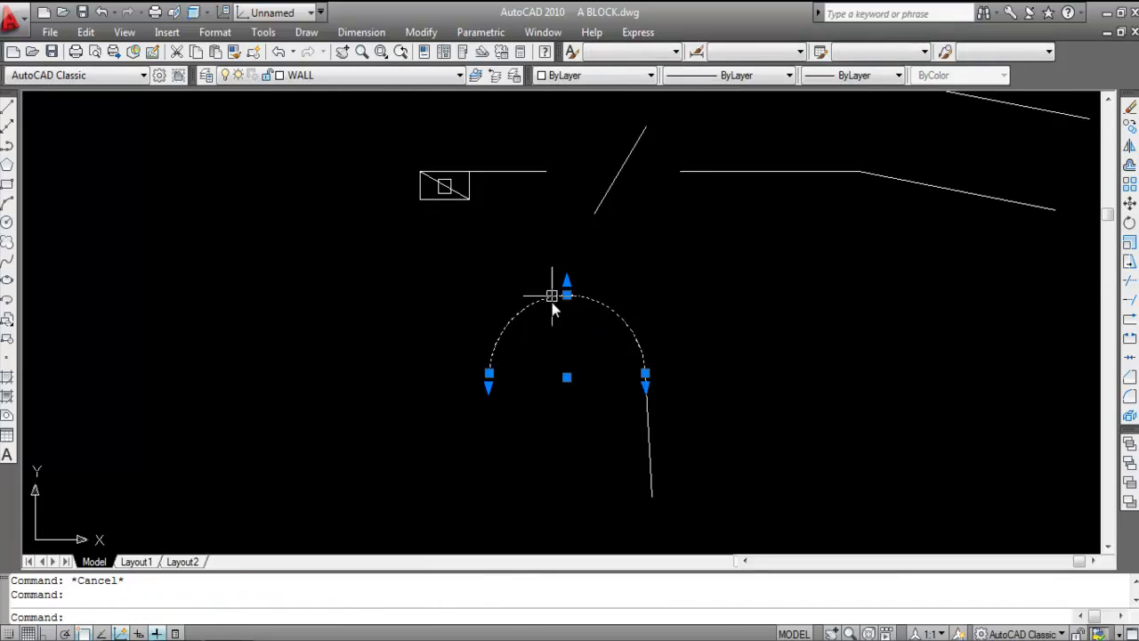
{"action": "key", "text": "Escape"}
{"action": "left_click", "coordinate": [682, 437]}
{"action": "left_click", "coordinate": [593, 452]}
{"action": "left_click", "coordinate": [554, 300]}
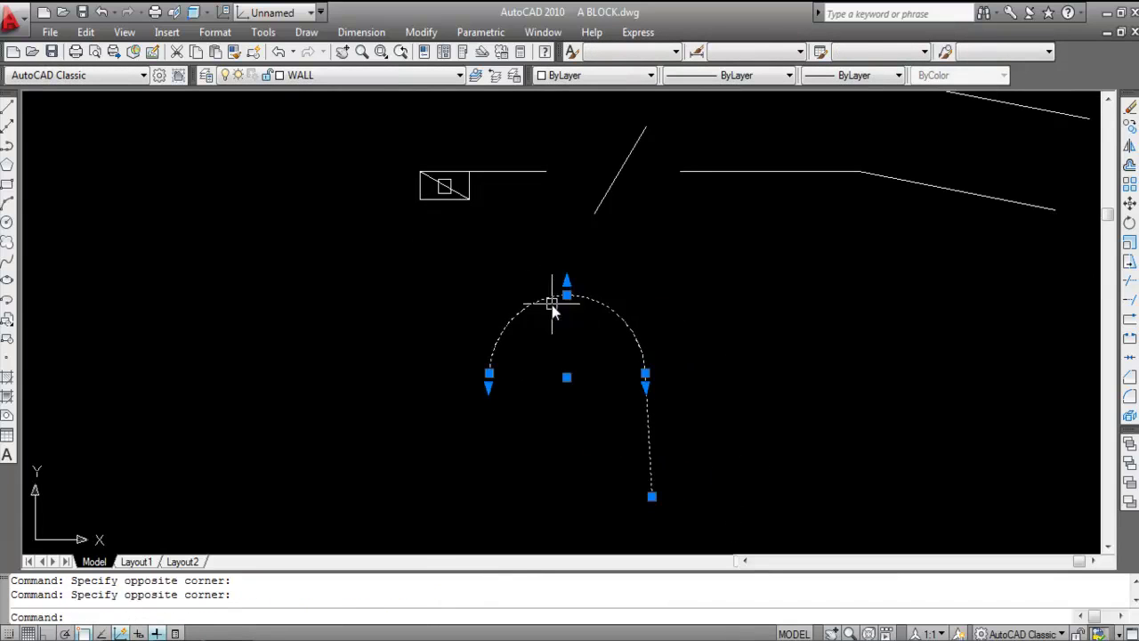
{"action": "key", "text": "Escape"}
Step: Window-select the downward segment several times to confirm it stands on its own
{"action": "left_click", "coordinate": [676, 419]}
{"action": "left_click", "coordinate": [586, 441]}
{"action": "key", "text": "Escape"}
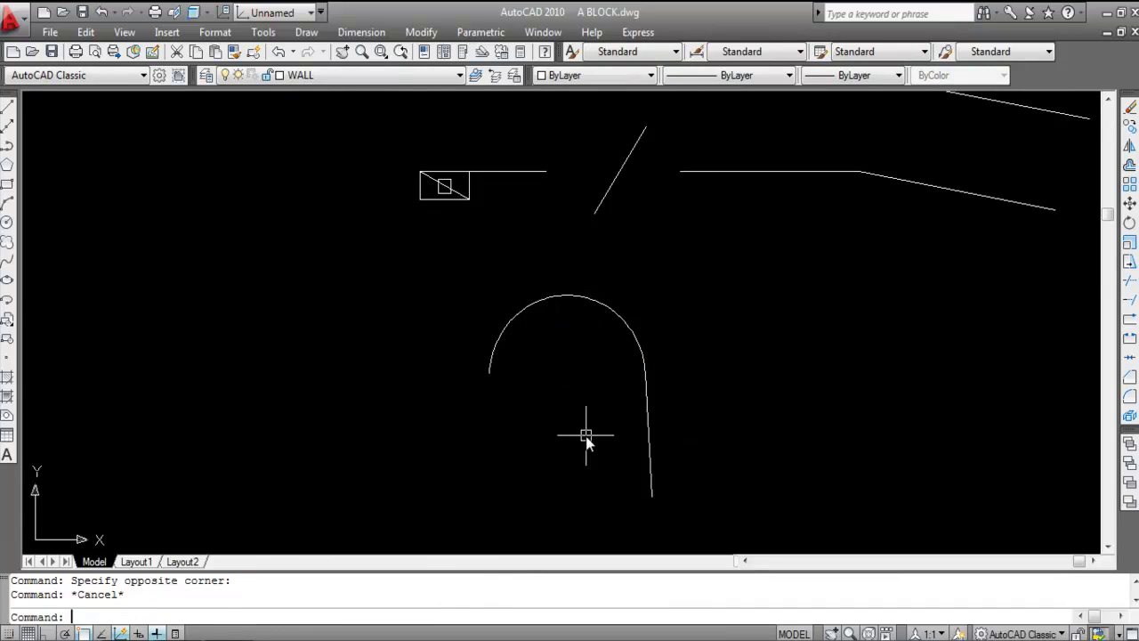
{"action": "left_click", "coordinate": [671, 432]}
{"action": "left_click", "coordinate": [610, 412]}
{"action": "left_click", "coordinate": [648, 321]}
{"action": "left_click", "coordinate": [607, 338]}
{"action": "key", "text": "Escape"}
{"action": "left_click", "coordinate": [658, 397]}
{"action": "left_click", "coordinate": [627, 418]}
{"action": "key", "text": "Escape"}
Step: Join the arc onto the downward segment as its source with J
{"action": "type", "text": "J"}
{"action": "key", "text": "Return"}
{"action": "left_click", "coordinate": [650, 400]}
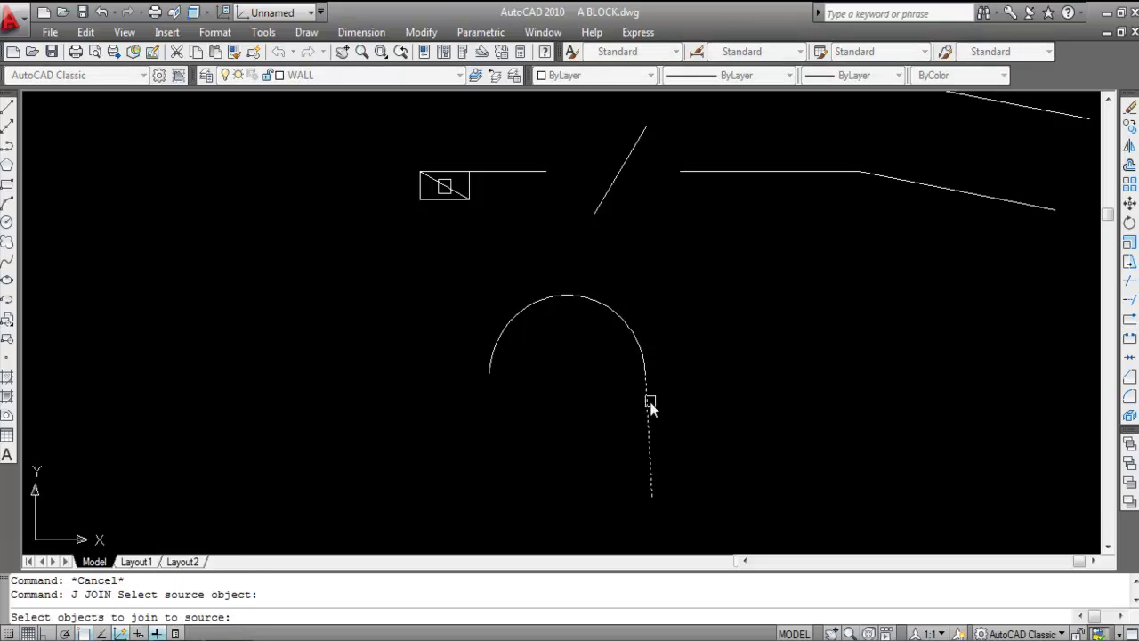
{"action": "left_click", "coordinate": [645, 328]}
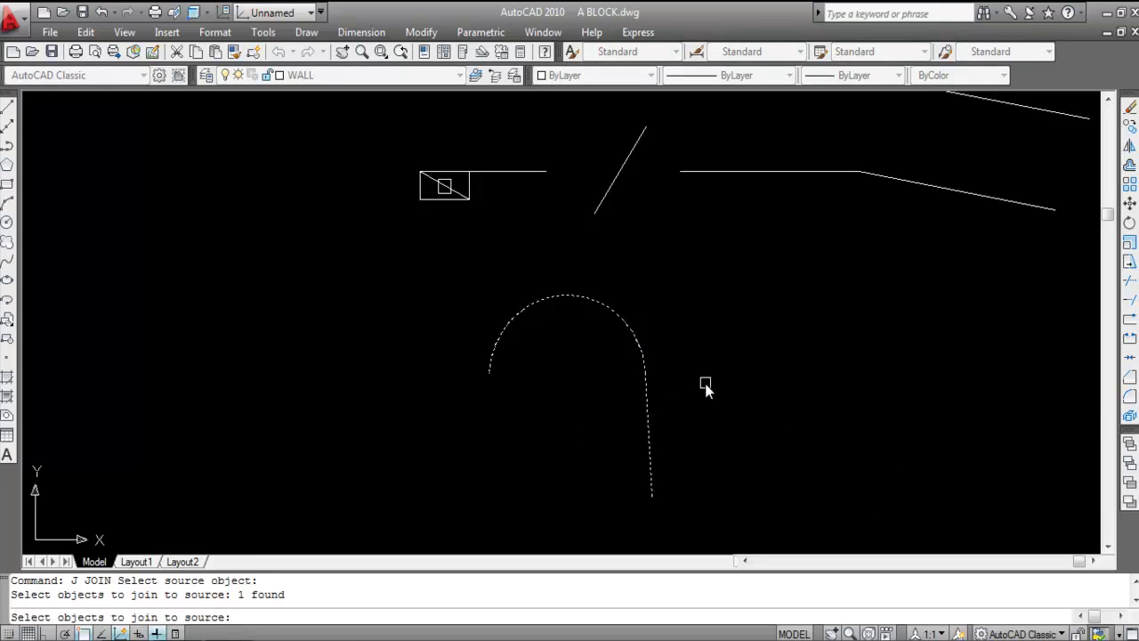
{"action": "key", "text": "Return"}
Step: Select the joined arc-and-line shape by click and windows to verify it is one polyline
{"action": "left_click", "coordinate": [650, 402]}
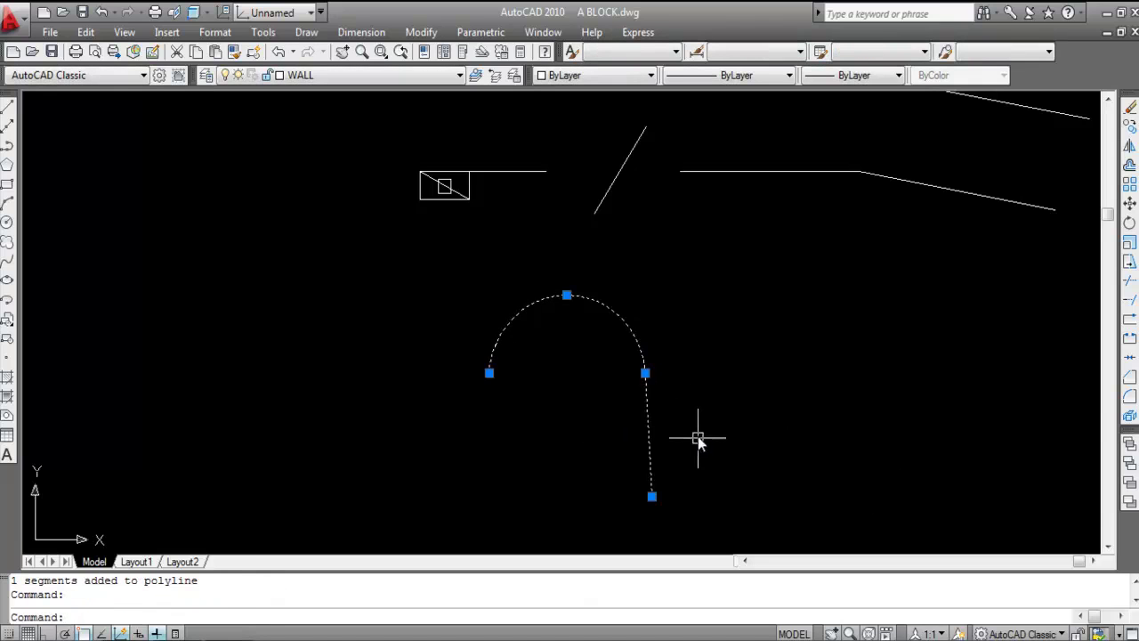
{"action": "key", "text": "Escape"}
{"action": "left_click", "coordinate": [684, 399]}
{"action": "left_click", "coordinate": [594, 425]}
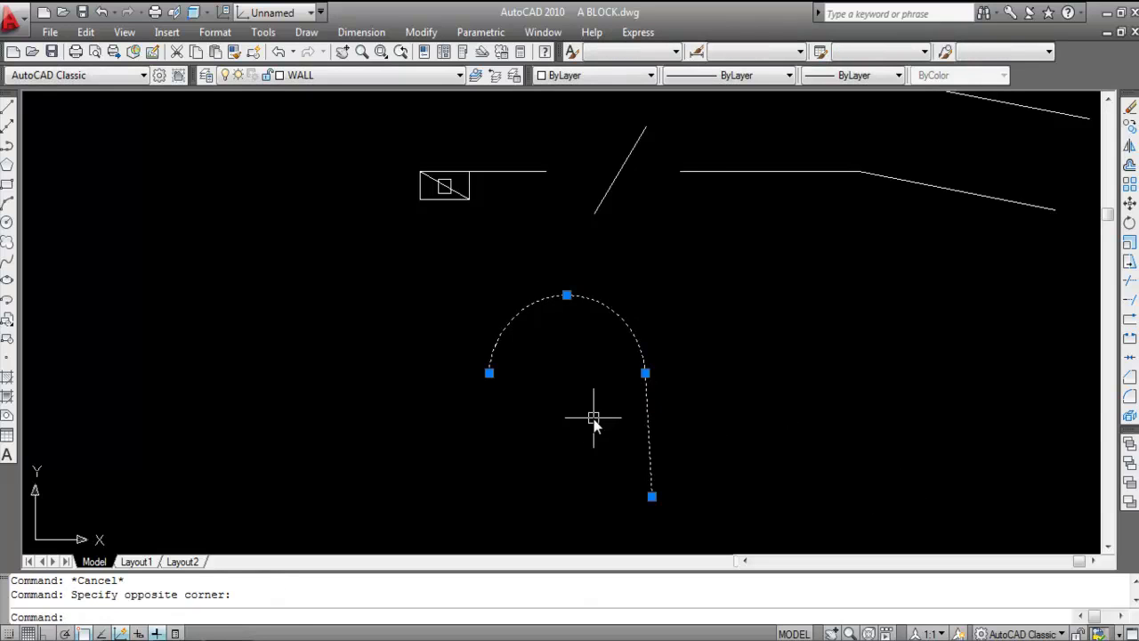
{"action": "key", "text": "Escape"}
{"action": "left_click", "coordinate": [702, 421]}
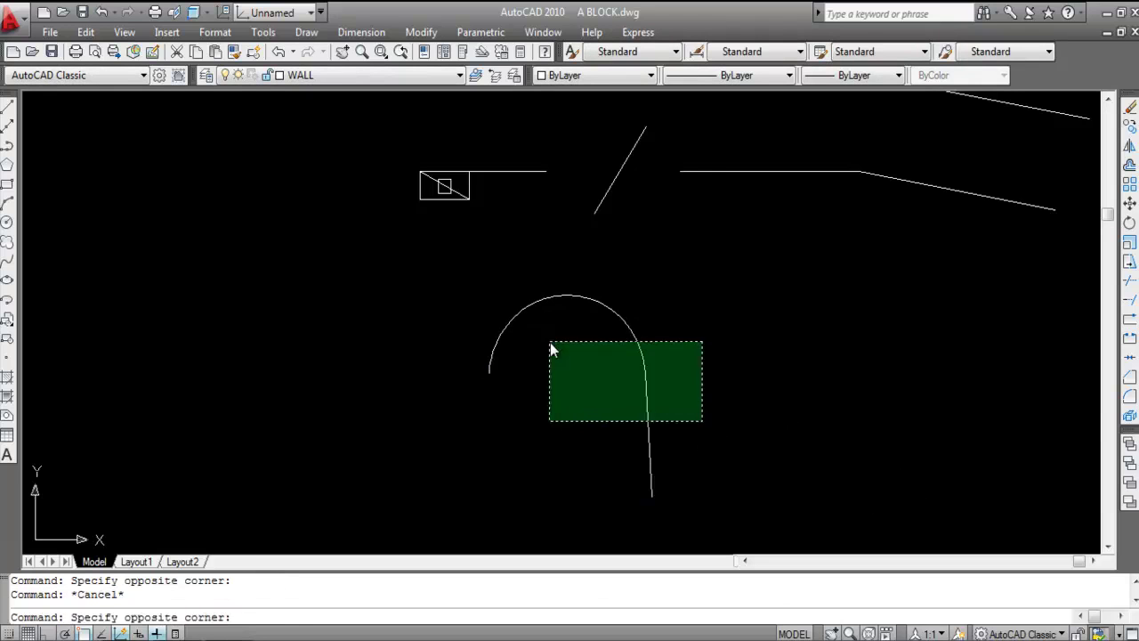
{"action": "left_click", "coordinate": [550, 344]}
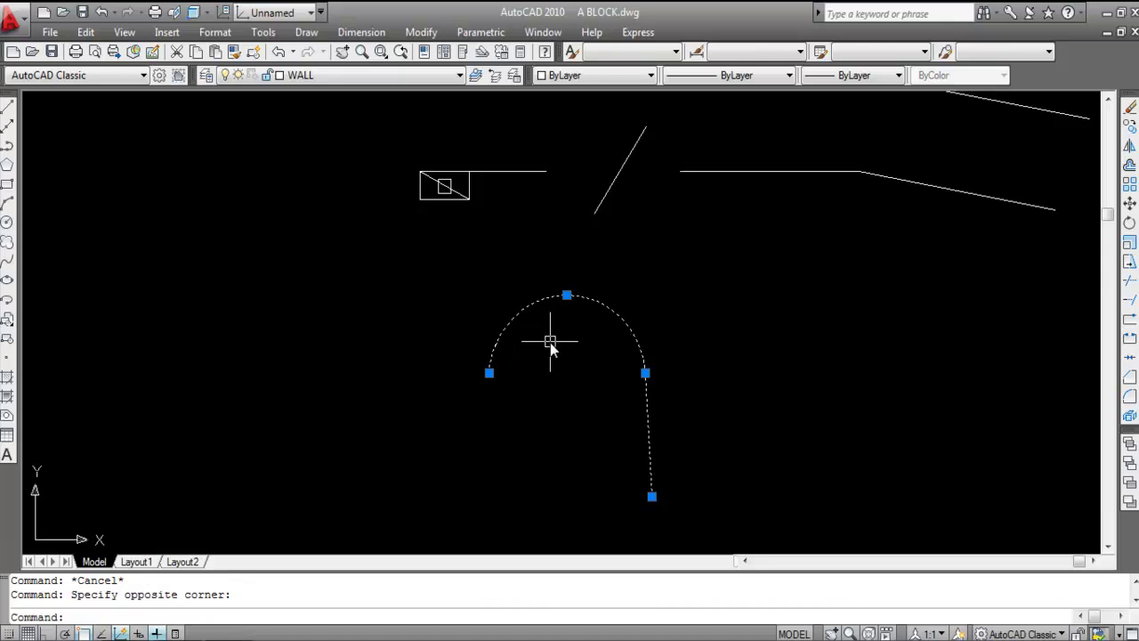
{"action": "key", "text": "Escape"}
{"action": "scroll", "coordinate": [446, 344], "scroll_direction": "down", "scroll_amount": 2}
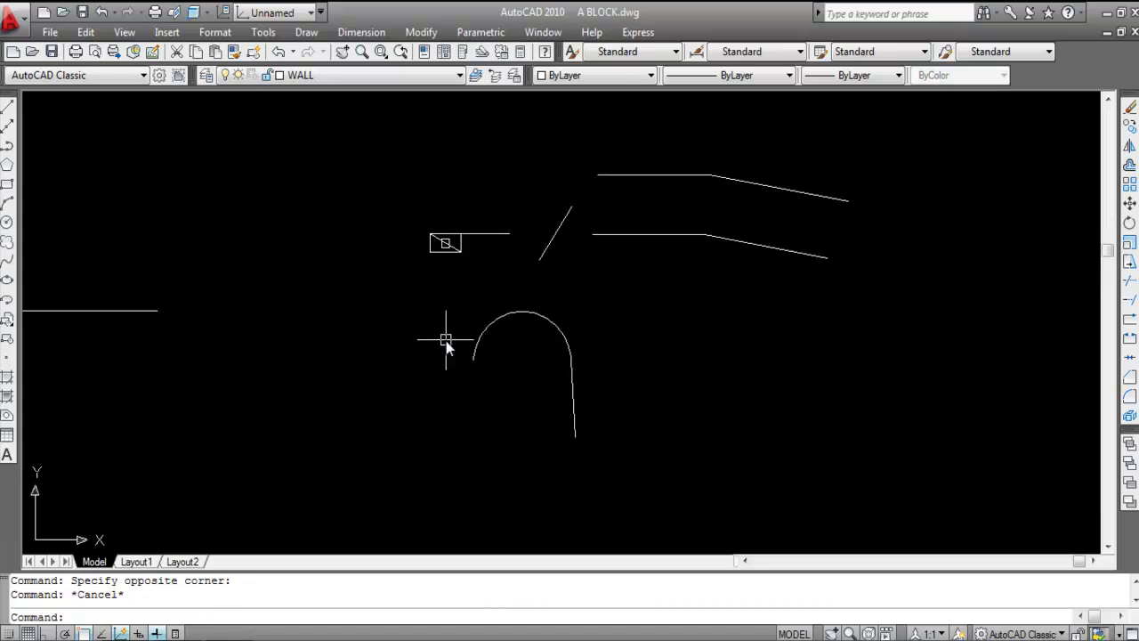
{"action": "scroll", "coordinate": [520, 374], "scroll_direction": "down", "scroll_amount": 2}
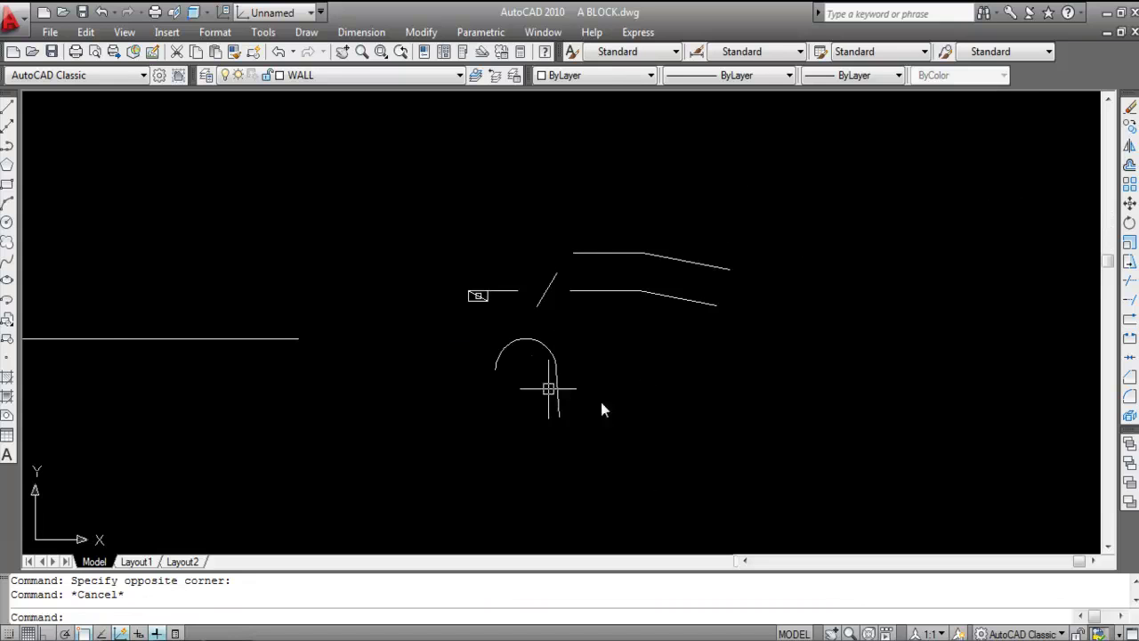
{"action": "scroll", "coordinate": [517, 356], "scroll_direction": "up", "scroll_amount": 1}
{"action": "scroll", "coordinate": [667, 374], "scroll_direction": "down", "scroll_amount": 2}
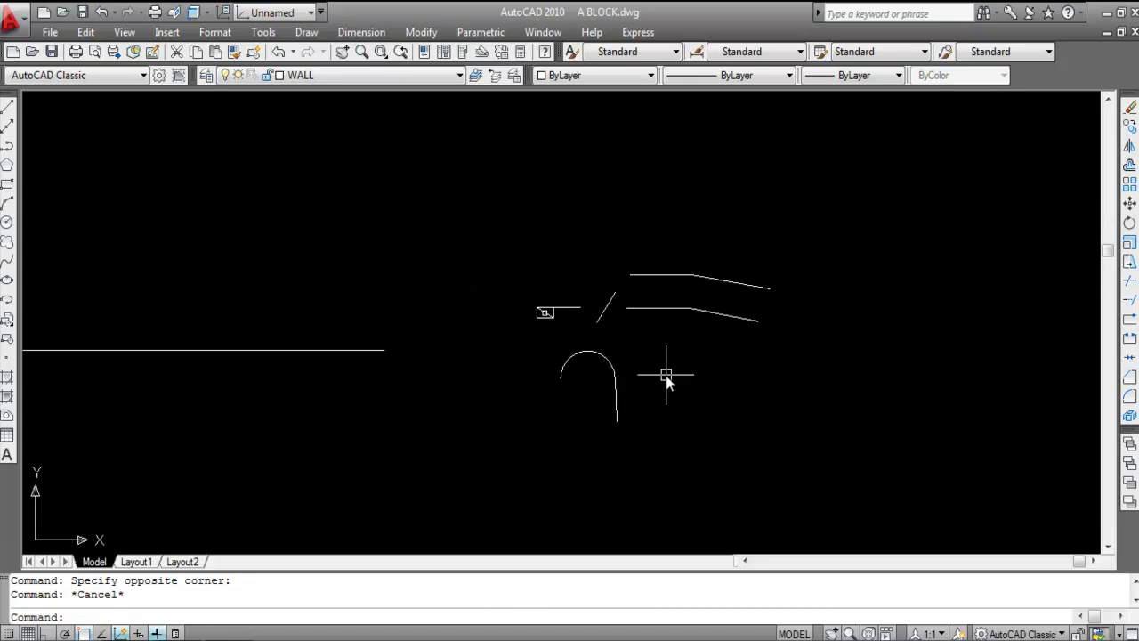
{"action": "scroll", "coordinate": [773, 394], "scroll_direction": "down", "scroll_amount": 2}
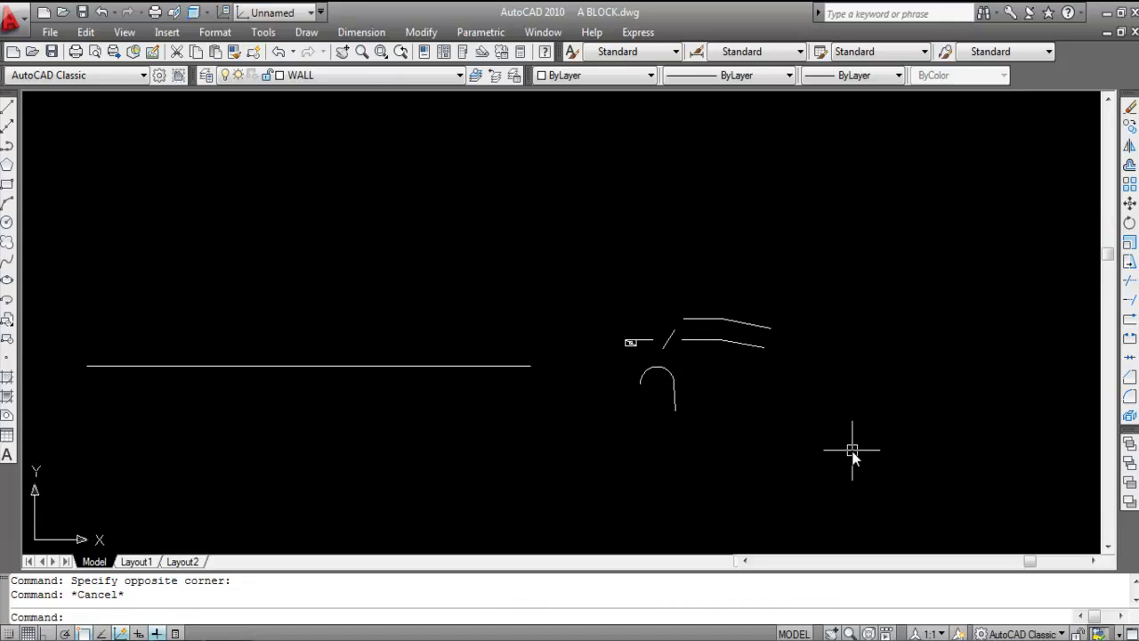